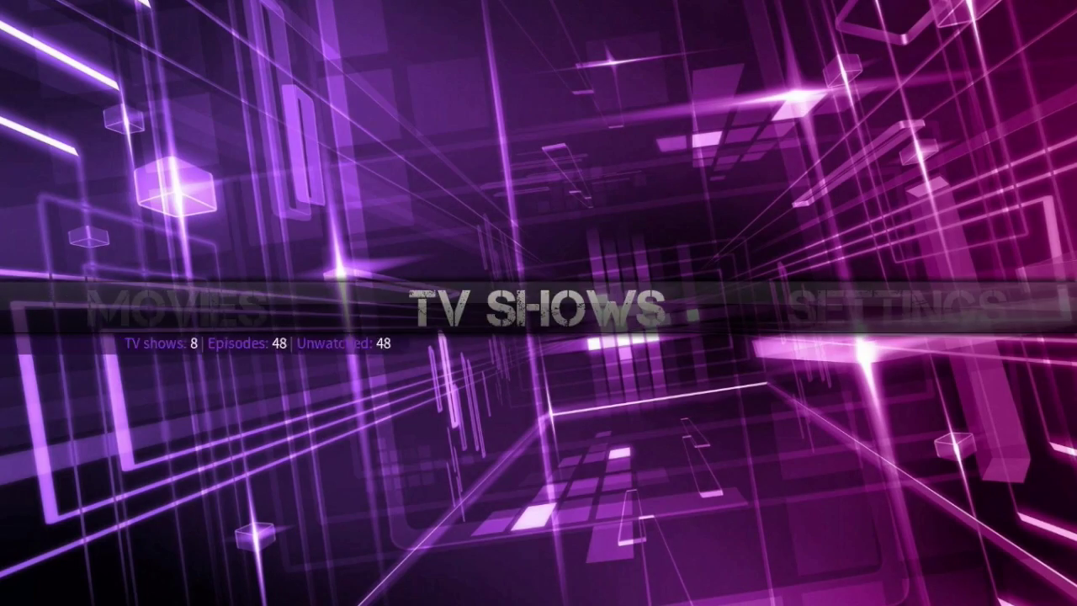
# Browse the Aeon MQ5 home menu entries and open Settings.
pyautogui.press('Left')
pyautogui.press('Left')
pyautogui.press('Left')
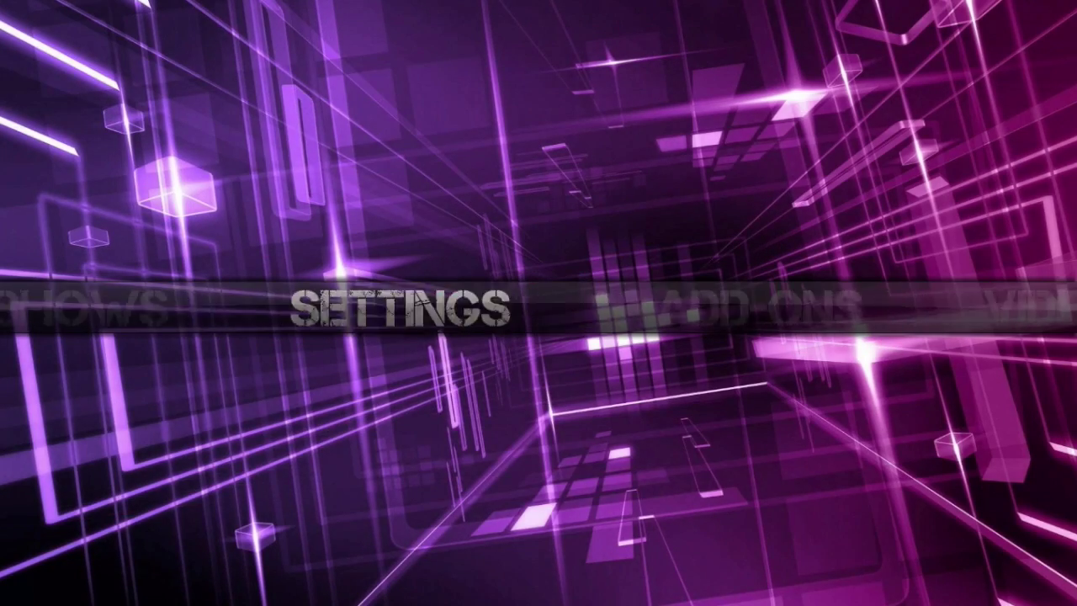
pyautogui.press('Right')
pyautogui.press('Right')
pyautogui.press('Right')
pyautogui.press('Left')
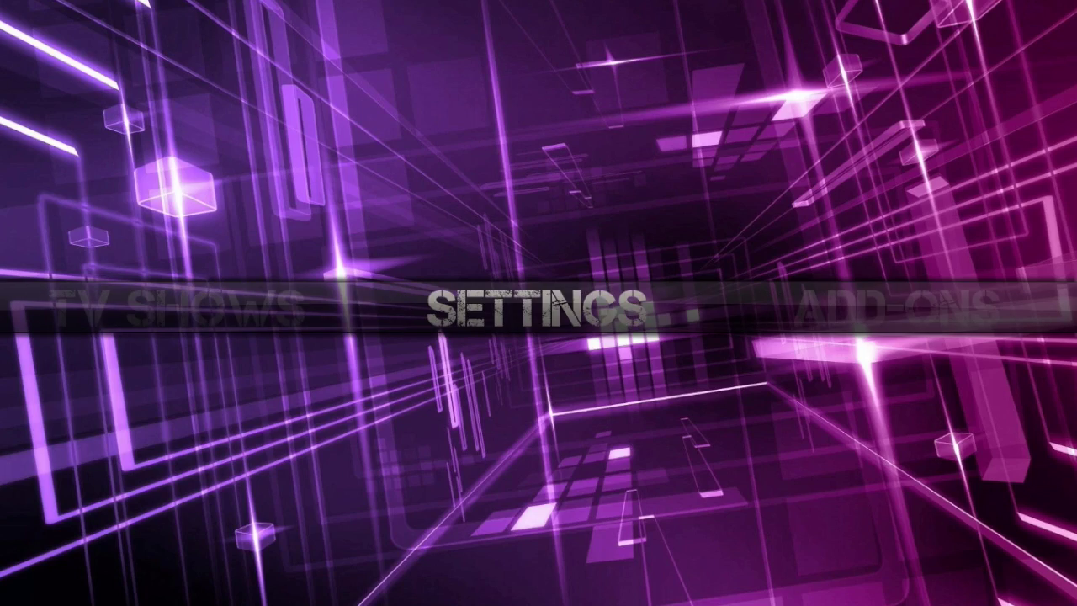
pyautogui.press('Return')
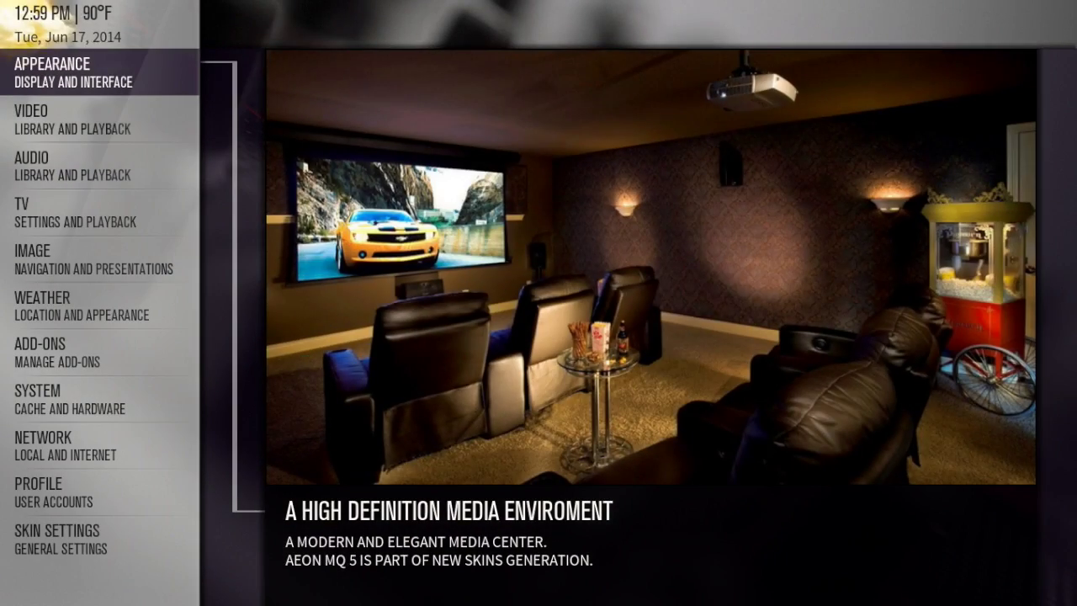
# Browse the Settings categories, return to the home screen, and show the desktop overview.
pyautogui.press('Down')
pyautogui.press('Down')
pyautogui.press('Up')
pyautogui.press('Up')
pyautogui.press('Down')
pyautogui.press('Down')
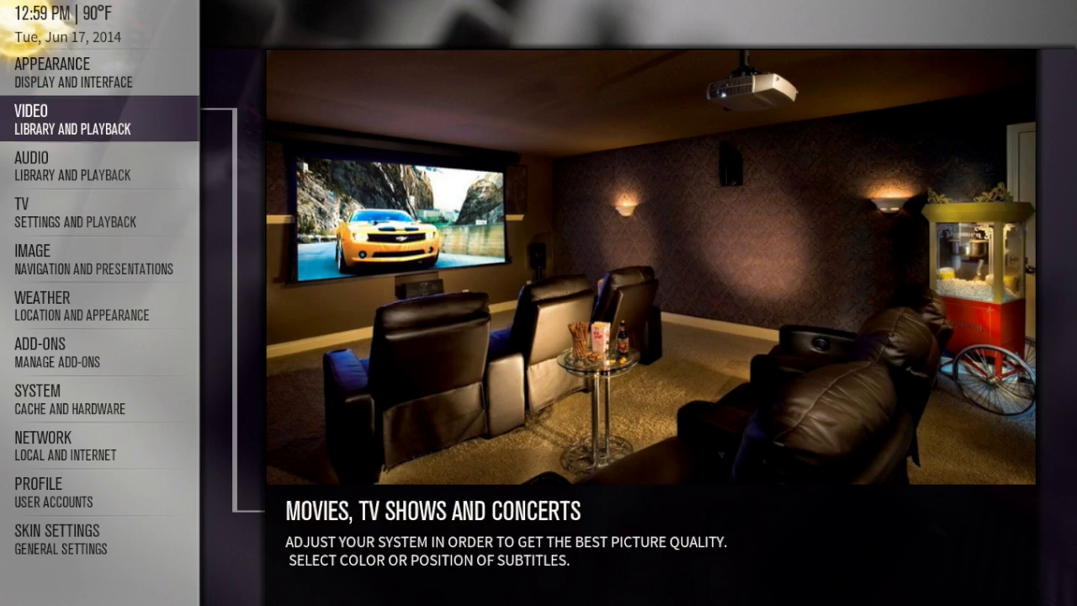
pyautogui.press('Up')
pyautogui.press('Up')
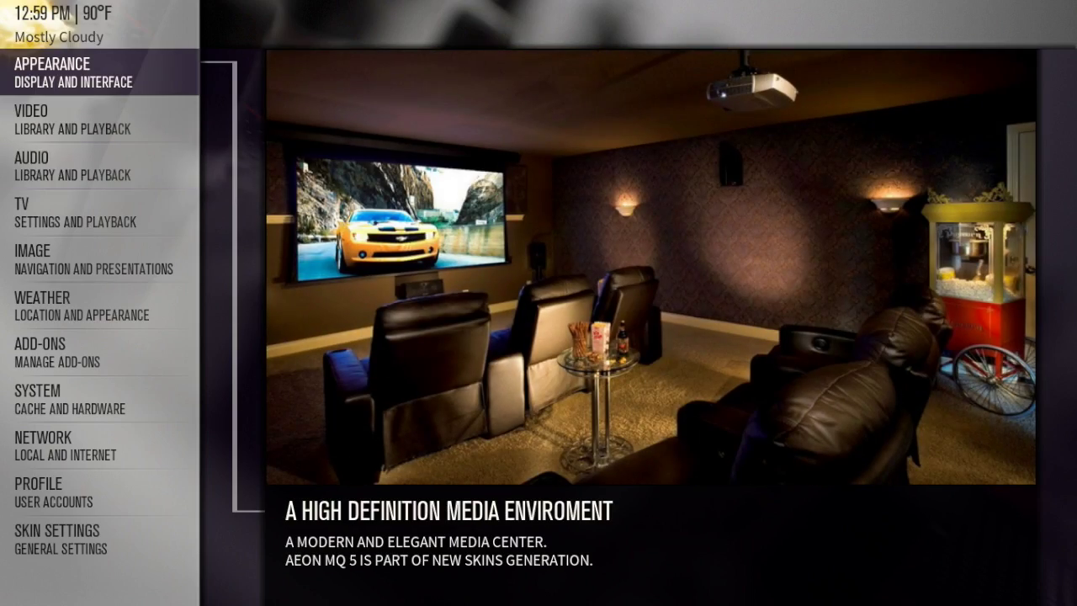
pyautogui.press('Escape')
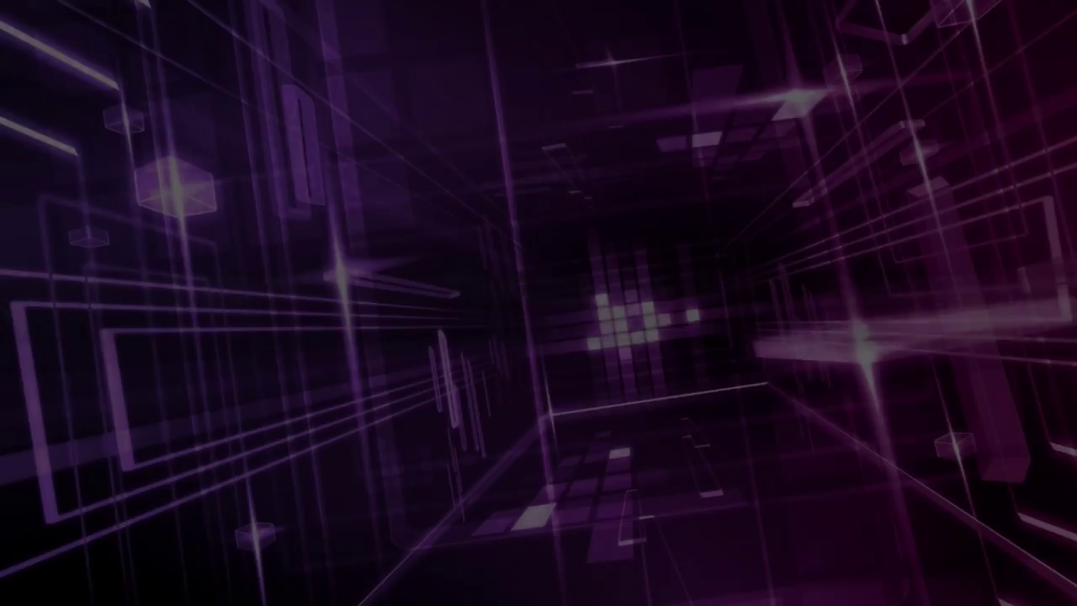
pyautogui.hotkey('ctrl', 'Up')
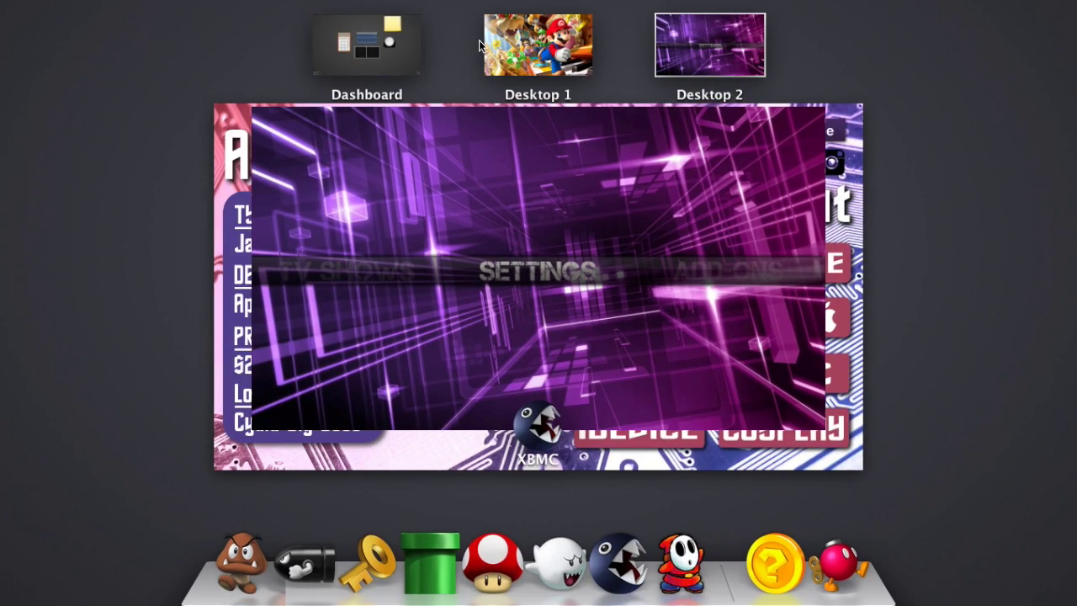
# Switch to Desktop 1 and check the Go menu's hidden Library entry without using it.
pyautogui.click(562, 40)
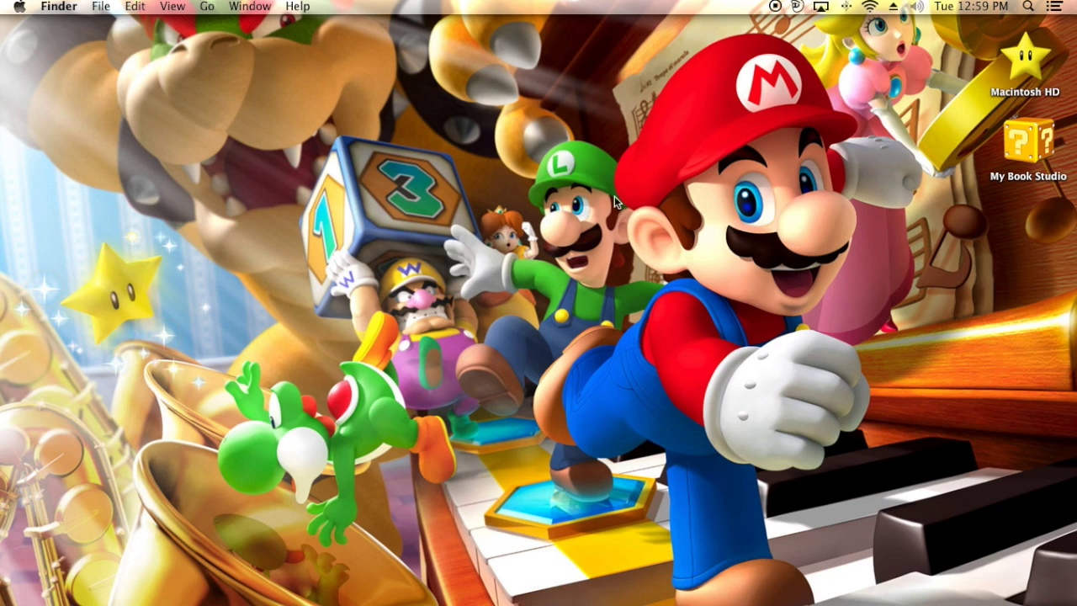
pyautogui.click(208, 8)
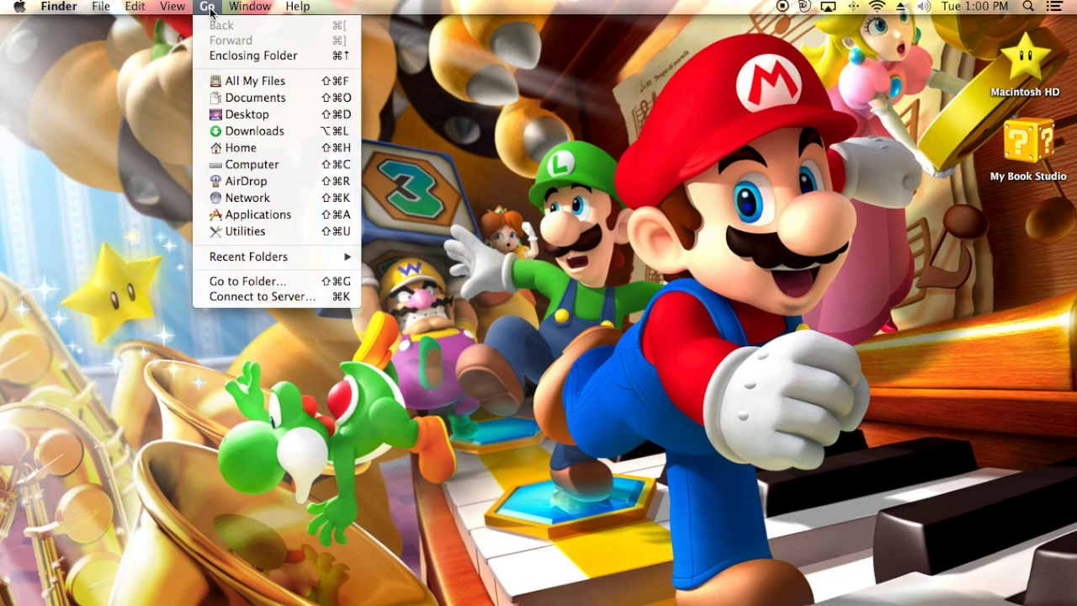
pyautogui.press('alt')
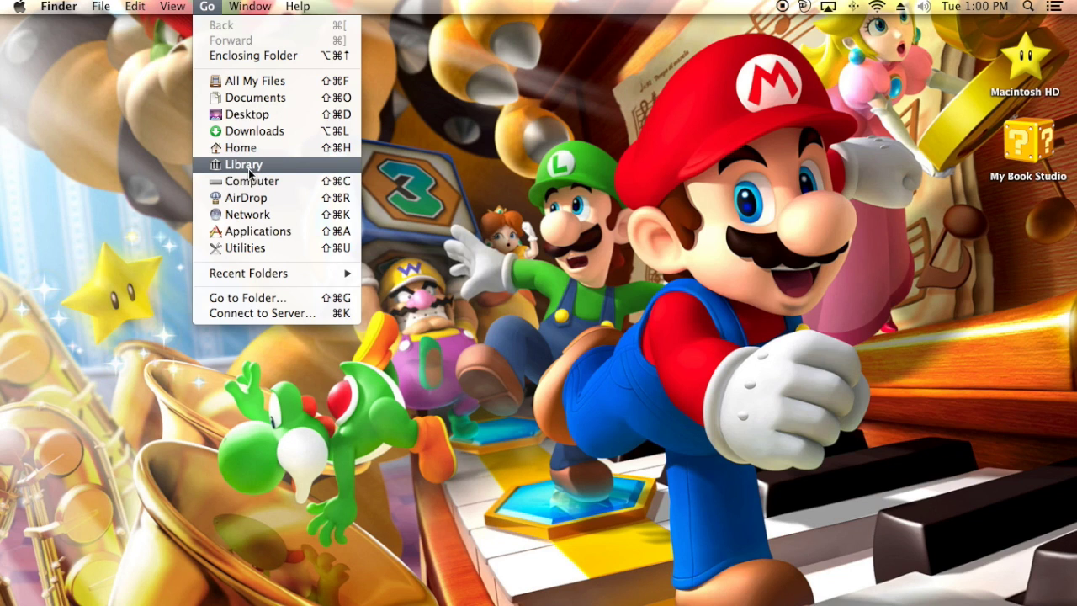
pyautogui.click(443, 158)
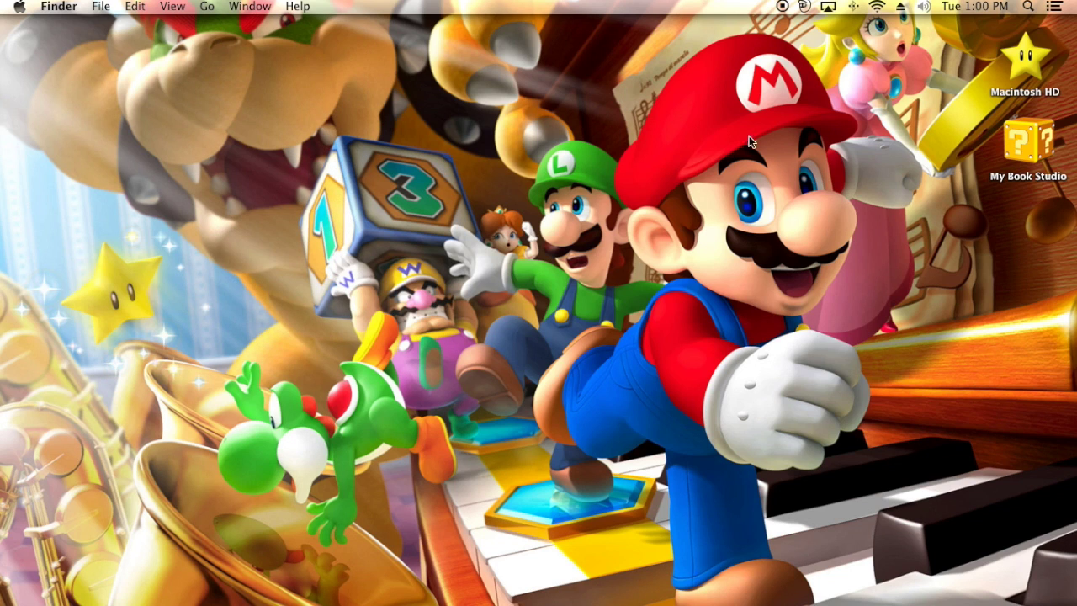
# Open Macintosh HD, then Users, then the user's home folder.
pyautogui.click(1040, 65)
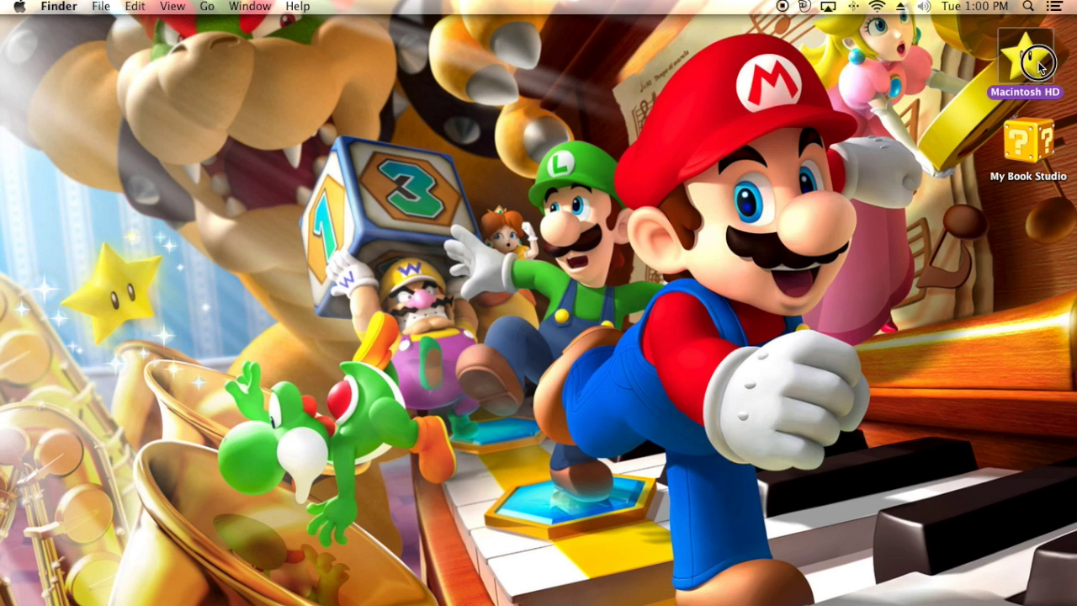
pyautogui.doubleClick(1040, 66)
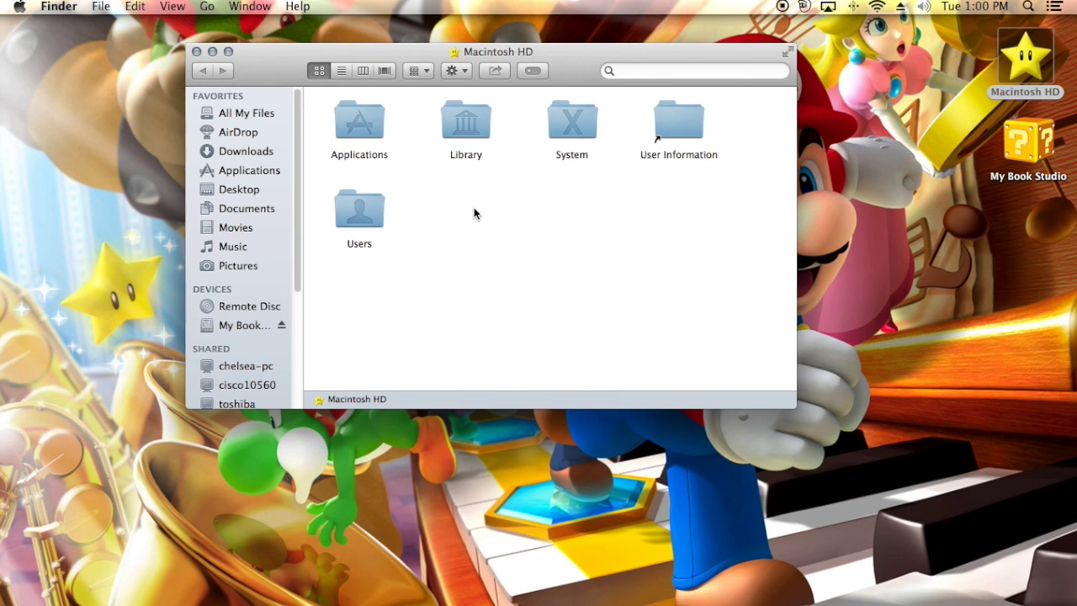
pyautogui.doubleClick(378, 215)
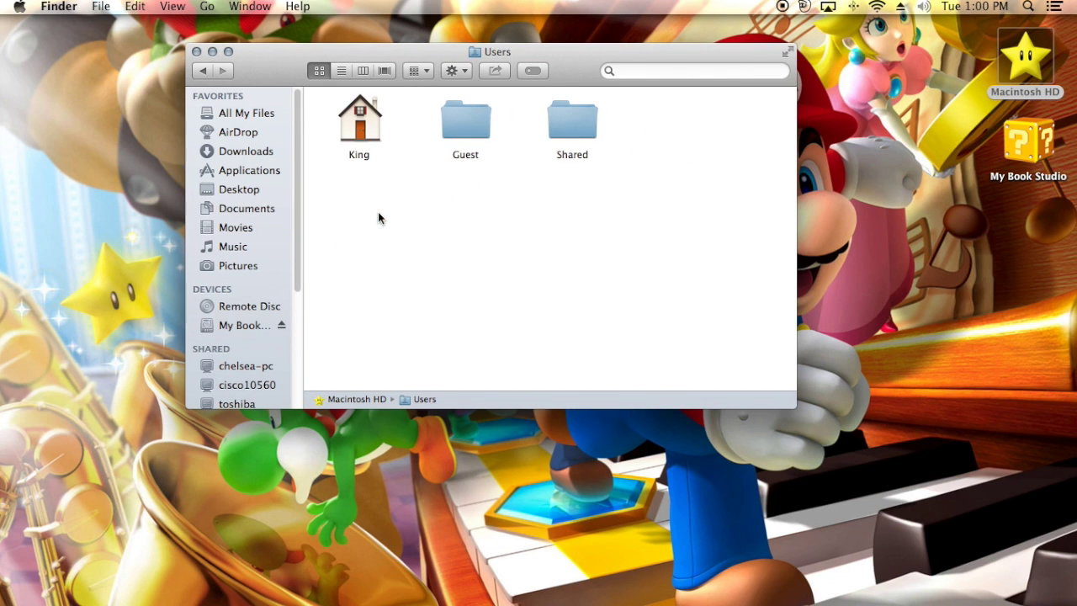
pyautogui.doubleClick(378, 128)
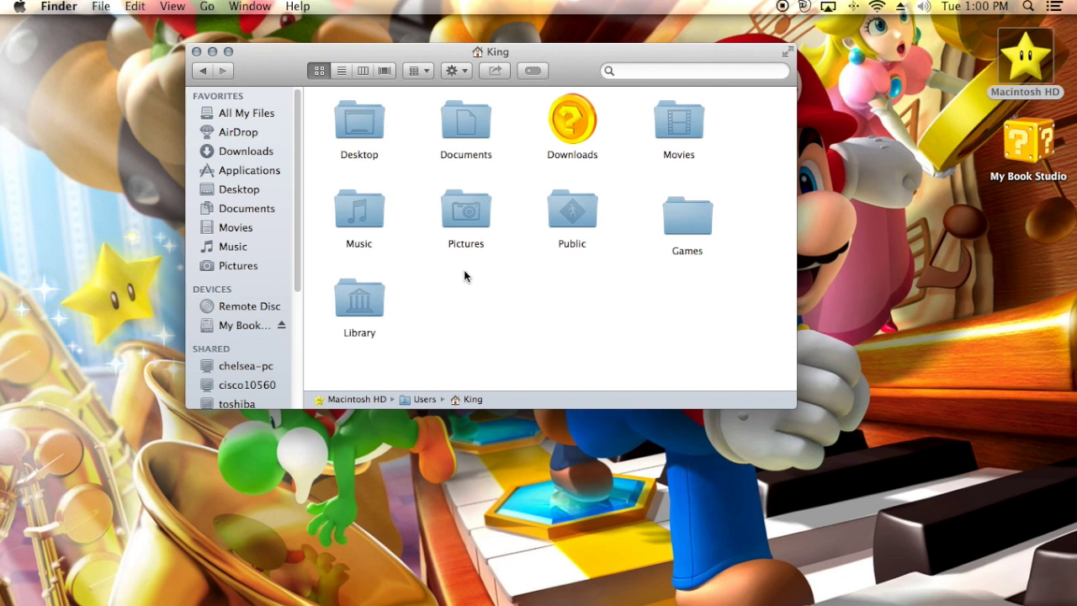
# Check the home folder's view options and Go menu for the Library folder.
pyautogui.rightClick(507, 225)
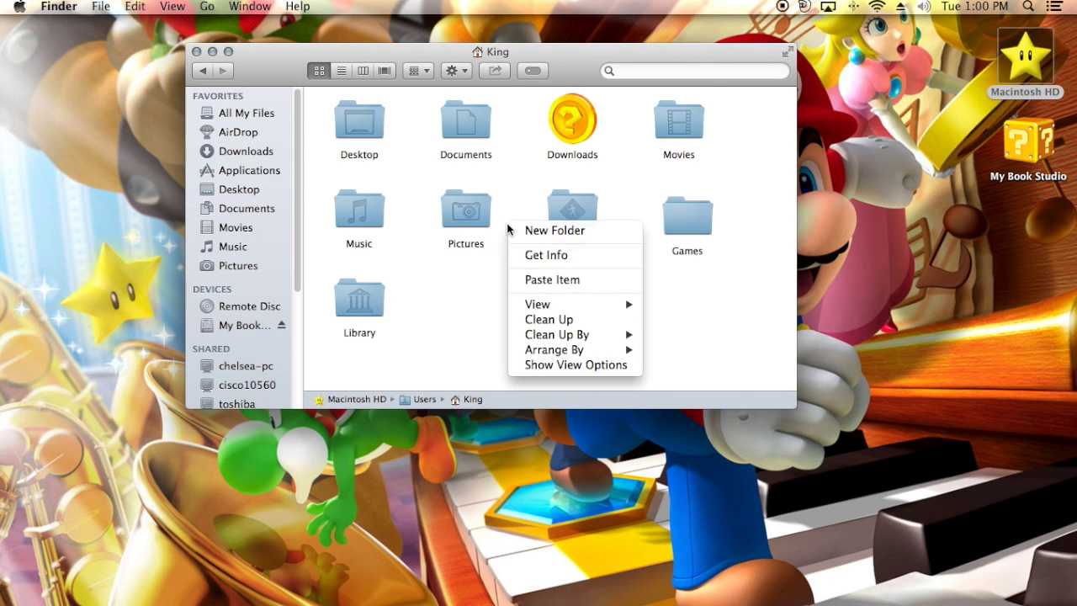
pyautogui.click(578, 365)
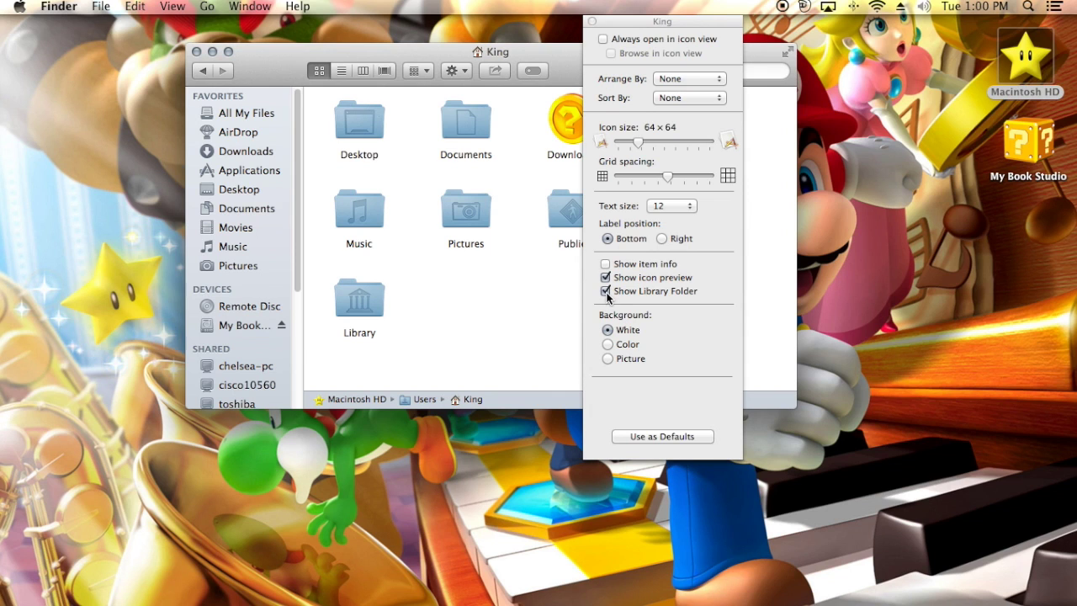
pyautogui.click(593, 21)
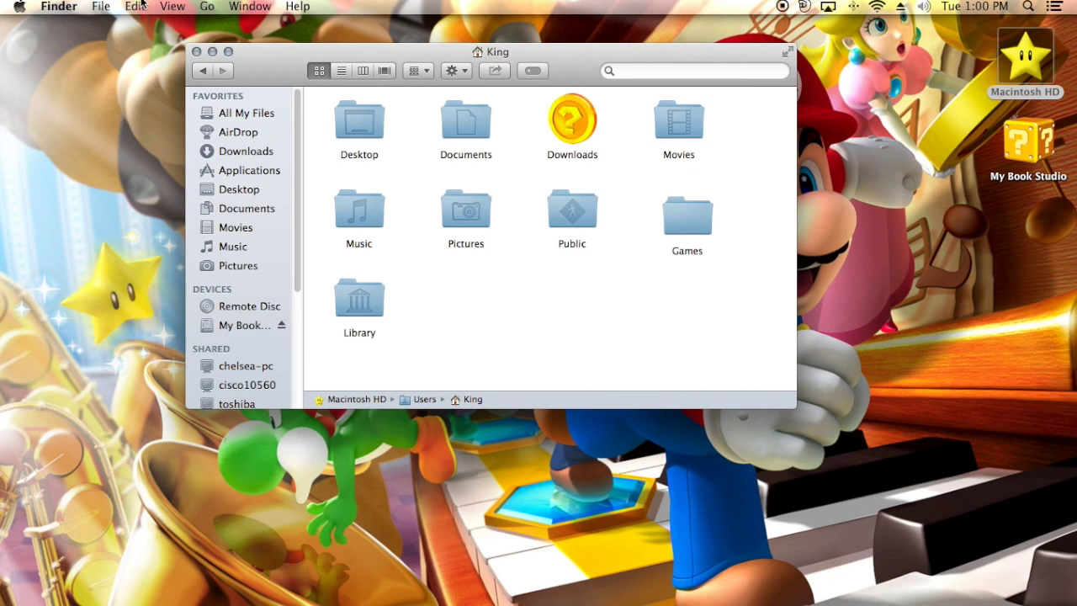
pyautogui.click(206, 8)
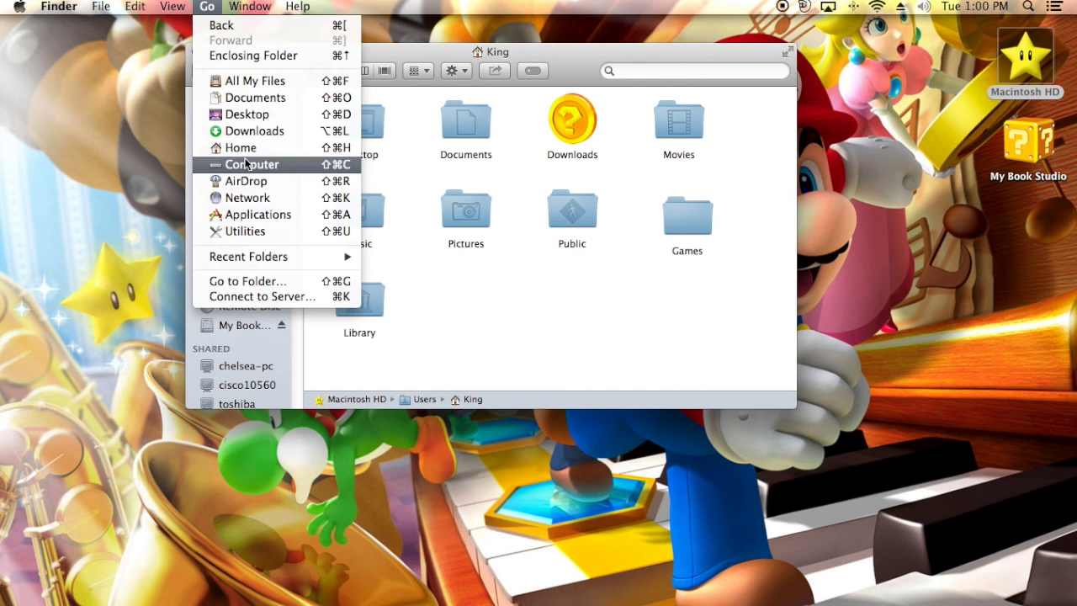
pyautogui.click(444, 305)
# Open Library, then Application Support, then the XBMC folder.
pyautogui.doubleClick(365, 304)
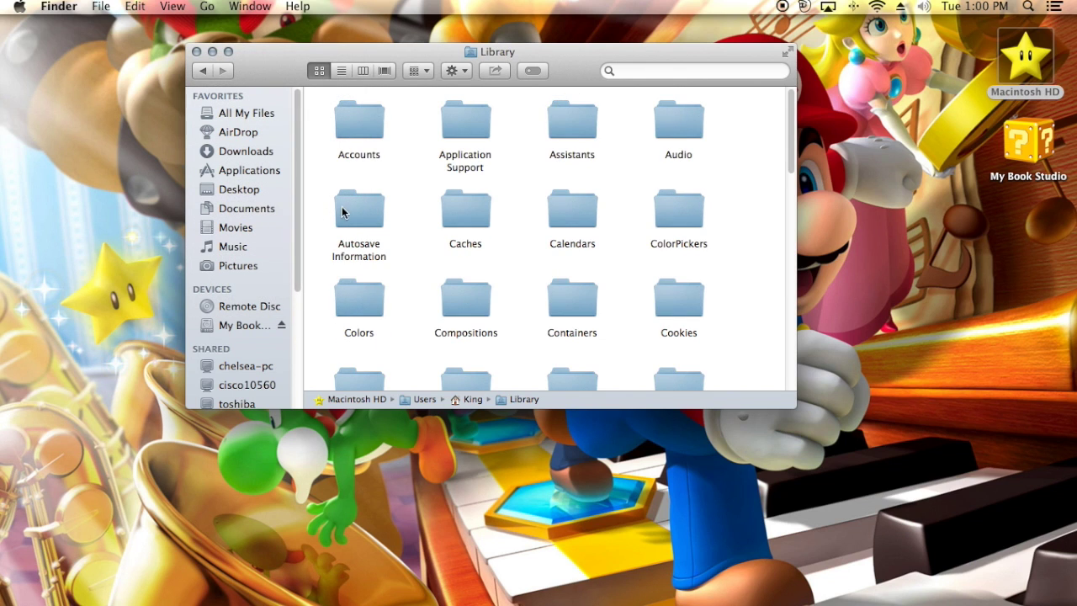
pyautogui.click(491, 132)
pyautogui.doubleClick(491, 132)
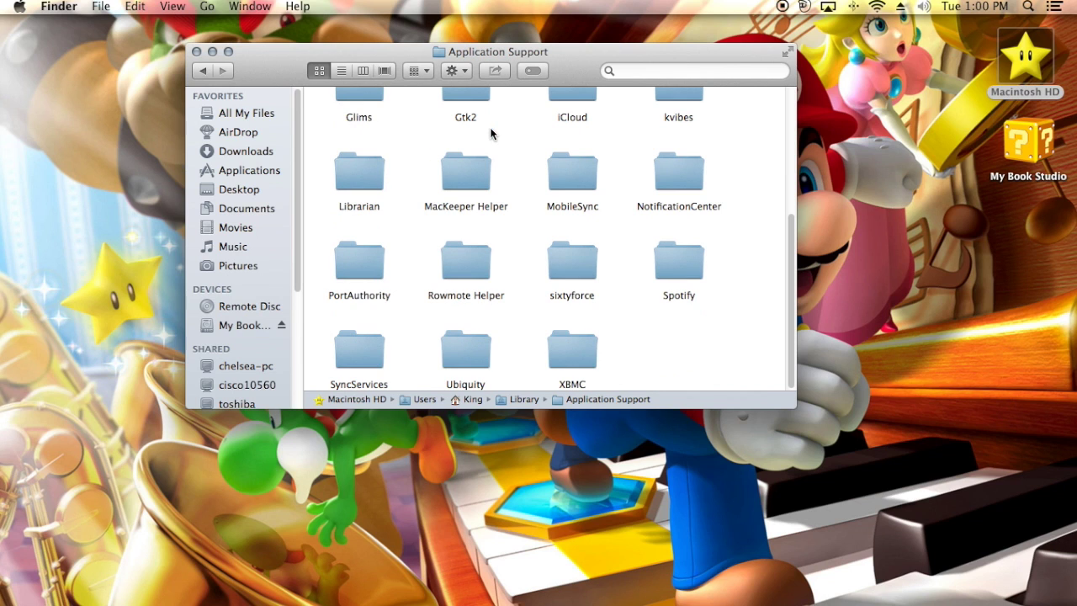
pyautogui.click(587, 359)
pyautogui.doubleClick(586, 358)
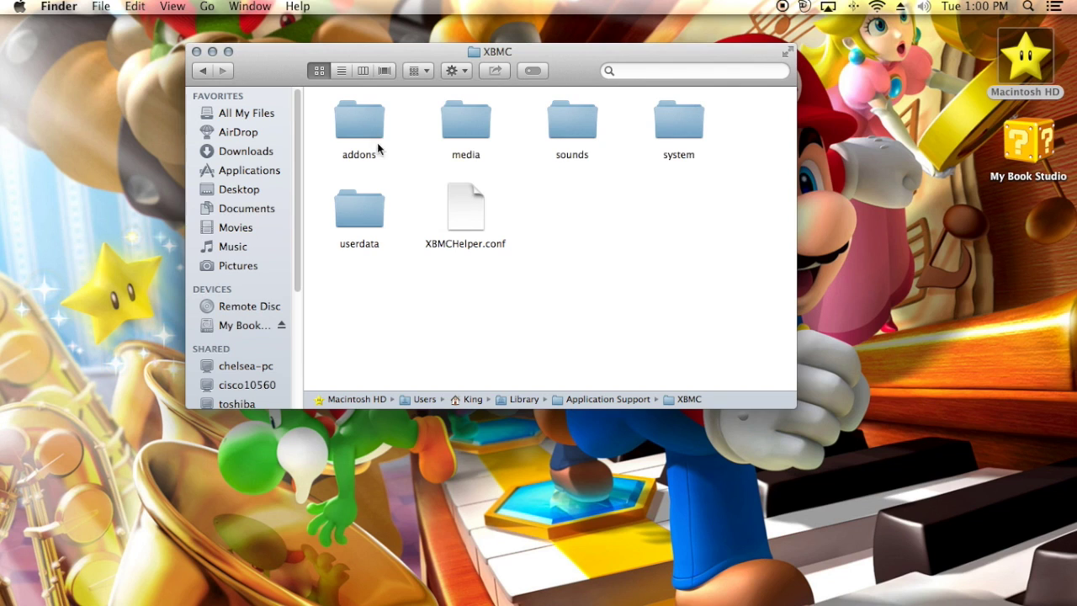
# Open XBMC's addons folder and then the skin.aeonmq5 skin folder.
pyautogui.click(370, 135)
pyautogui.doubleClick(370, 134)
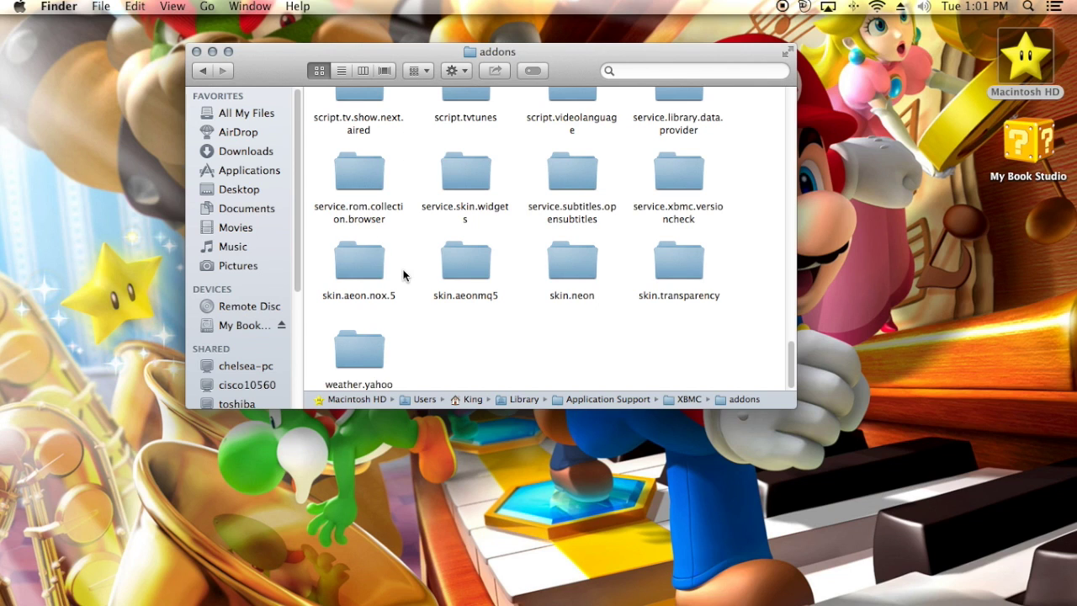
pyautogui.click(348, 271)
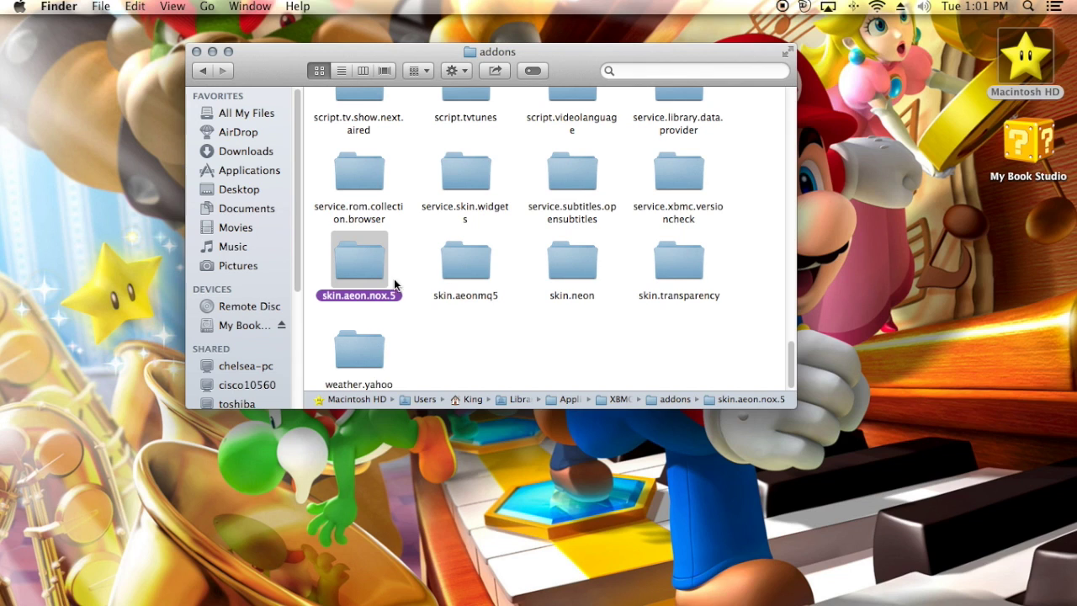
pyautogui.click(486, 272)
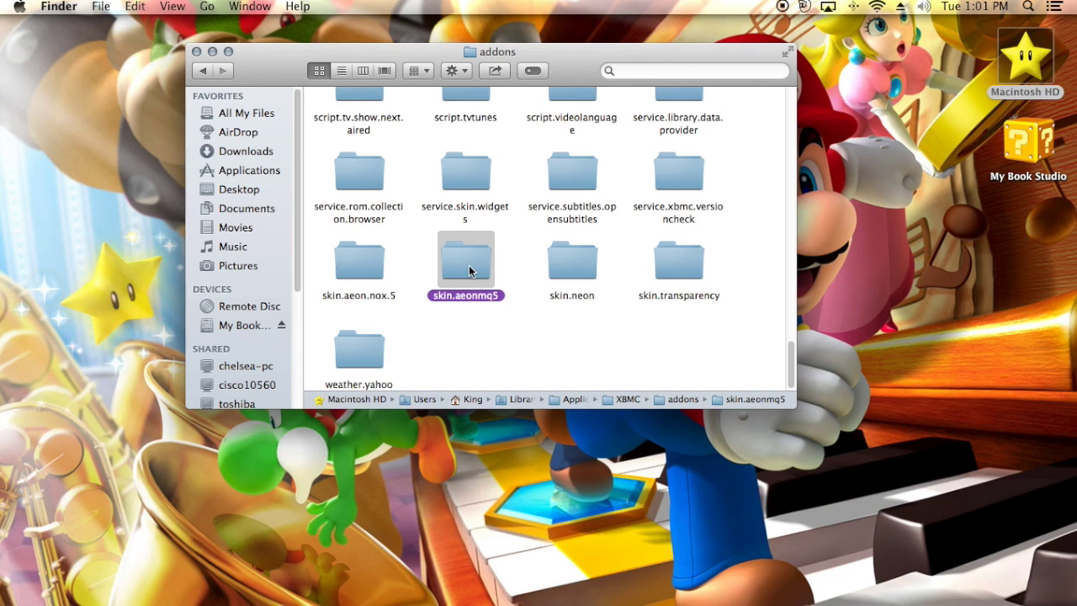
pyautogui.doubleClick(470, 266)
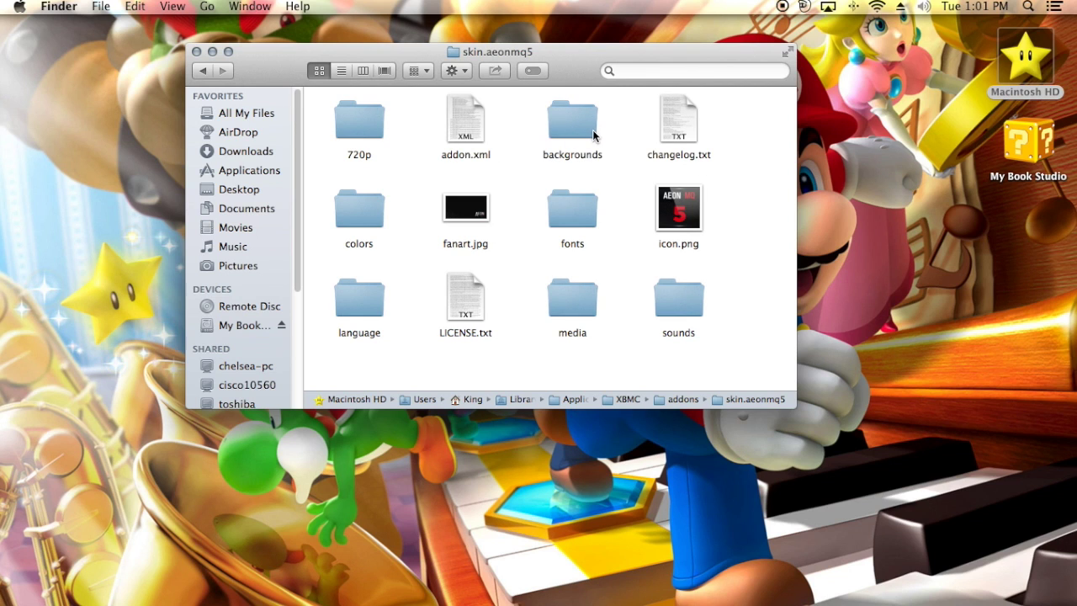
pyautogui.doubleClick(593, 132)
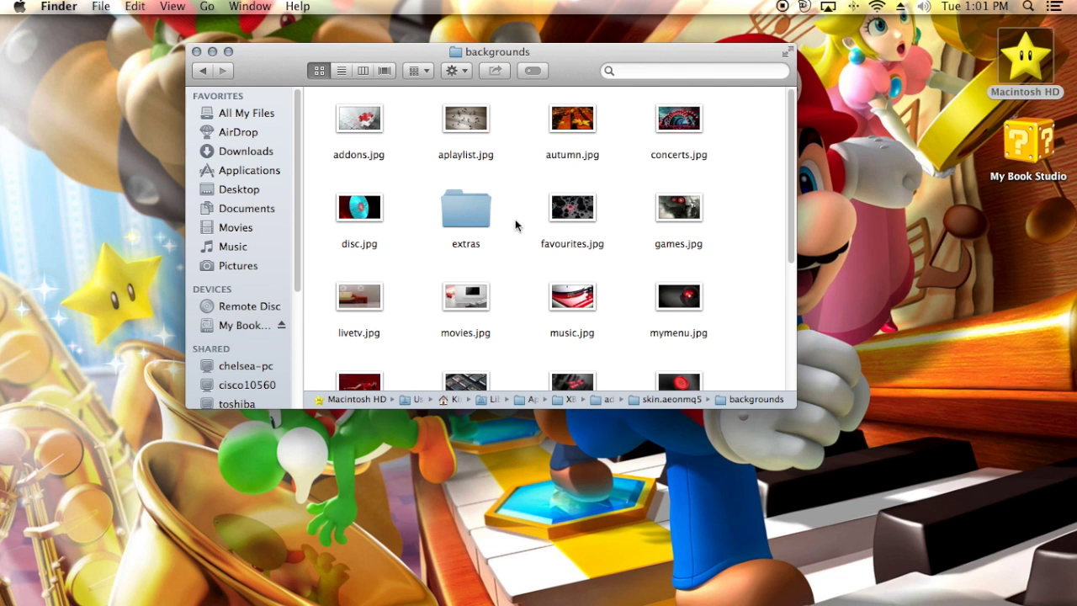
pyautogui.scroll(-5, 389, 264)
pyautogui.scroll(-2, 390, 265)
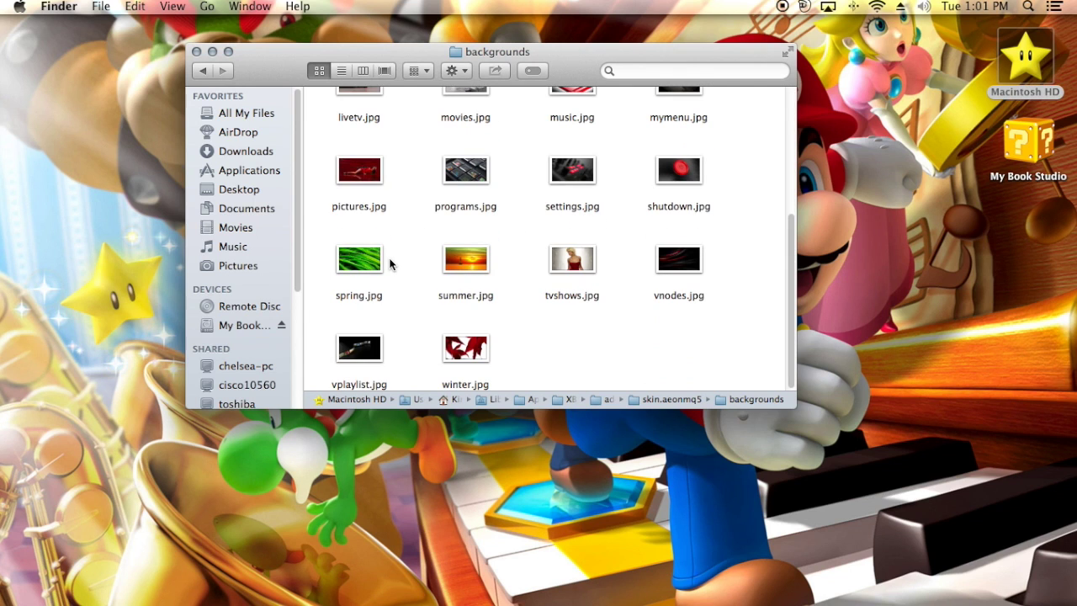
pyautogui.scroll(4, 391, 263)
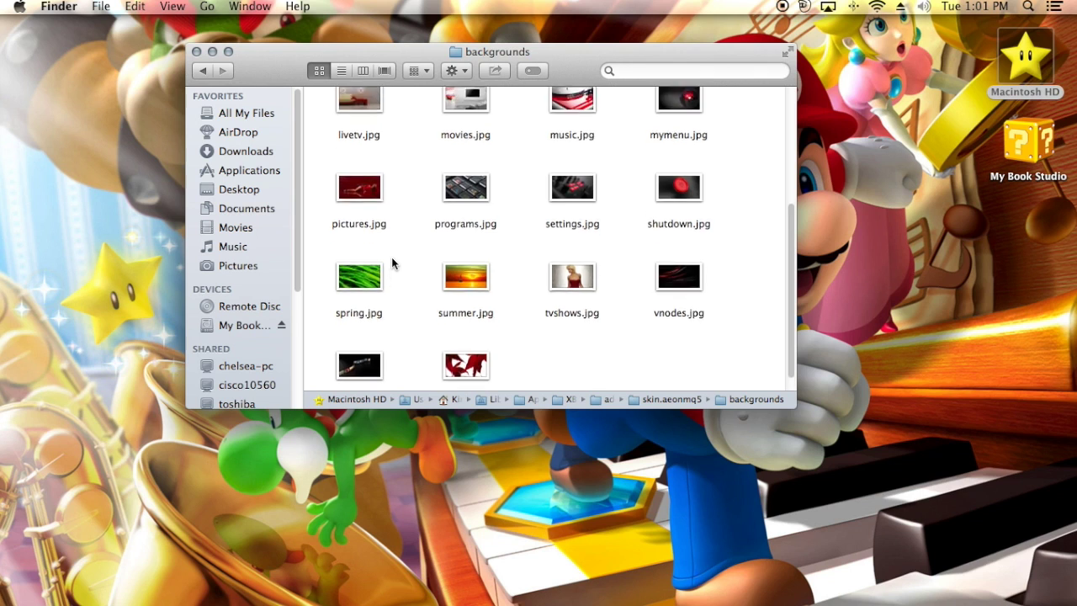
pyautogui.scroll(5, 391, 263)
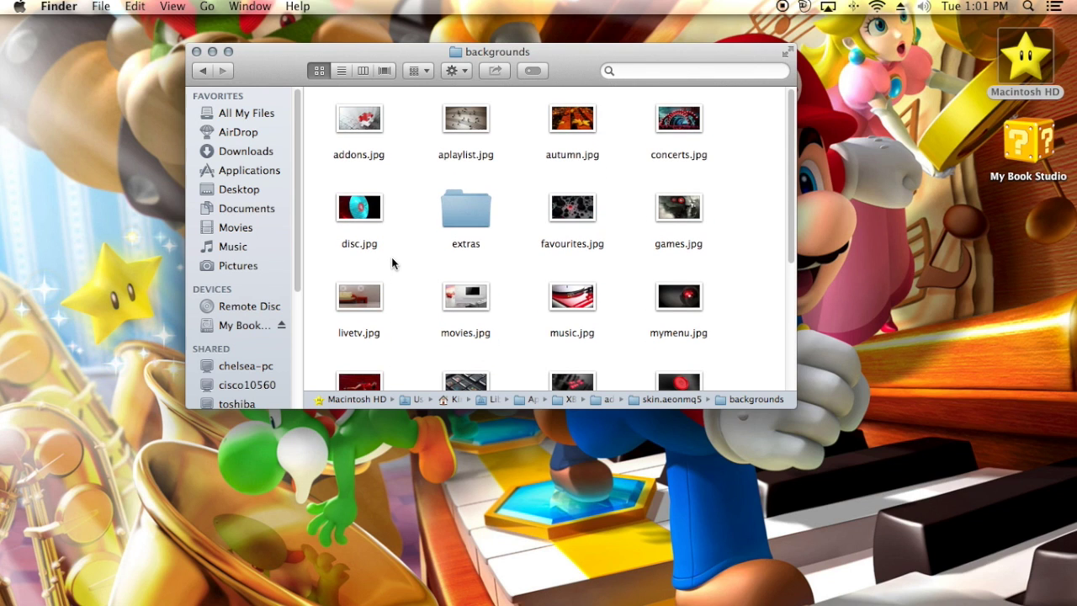
pyautogui.click(454, 154)
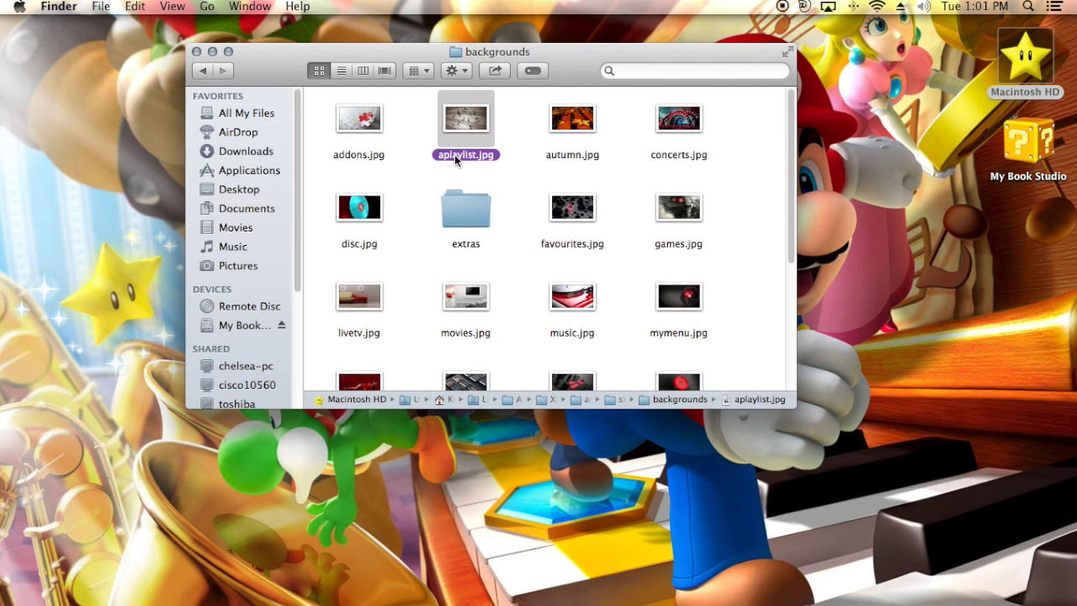
pyautogui.click(586, 158)
pyautogui.click(686, 155)
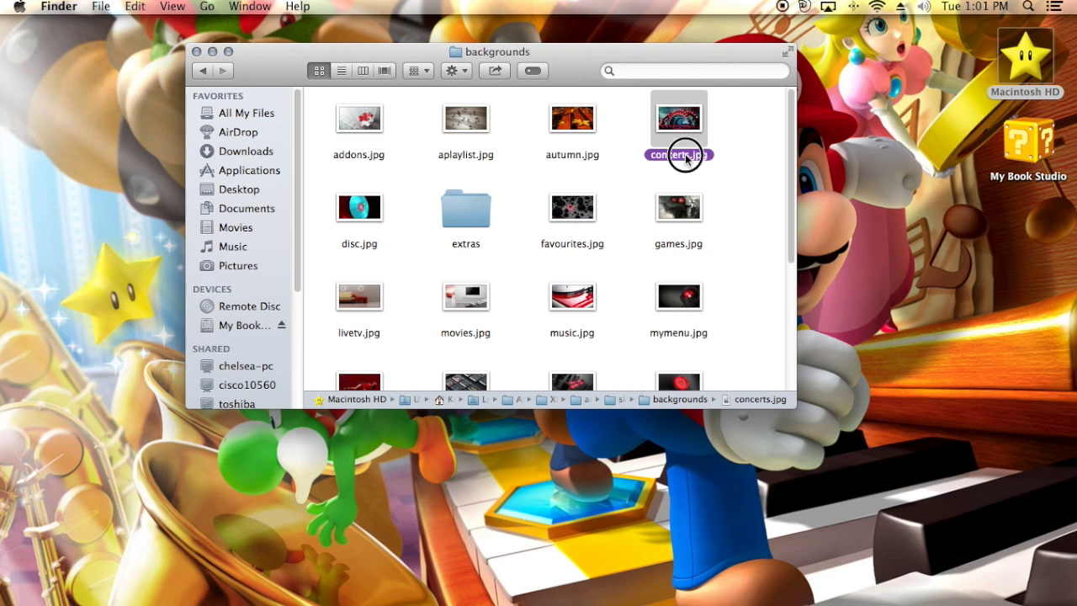
pyautogui.click(684, 247)
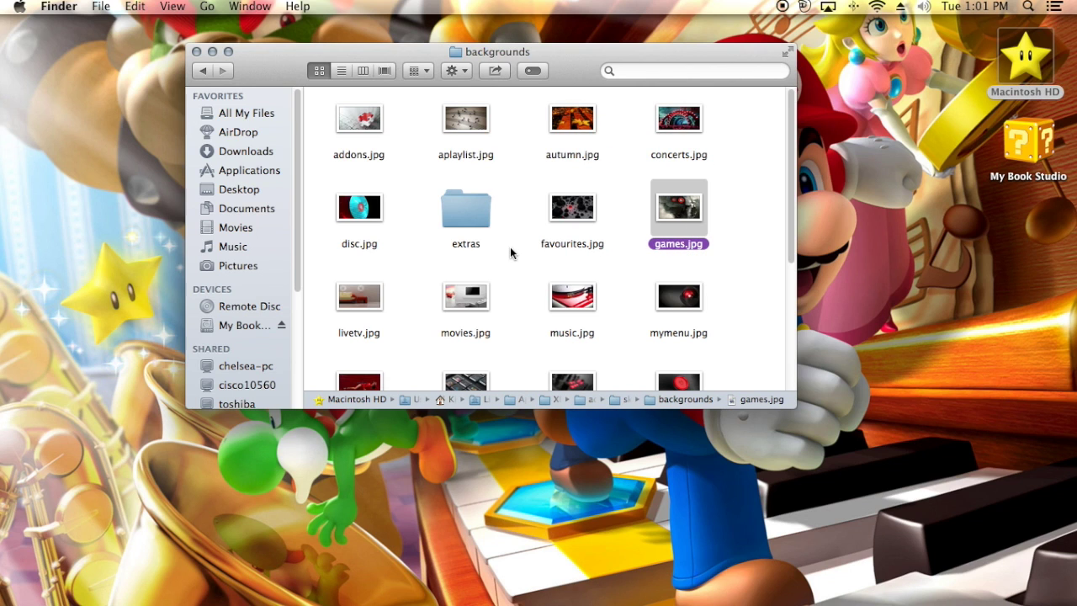
pyautogui.scroll(-5, 510, 252)
pyautogui.click(580, 260)
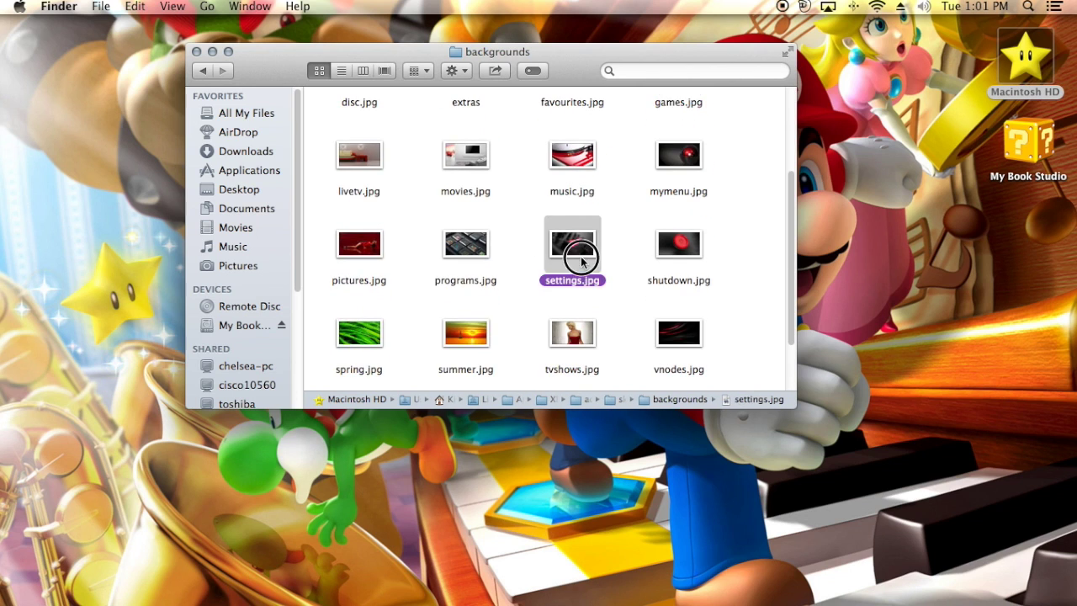
pyautogui.click(1016, 77)
# Open Documents > XBMC > Backgrounds in a second window placed on the right.
pyautogui.doubleClick(1016, 77)
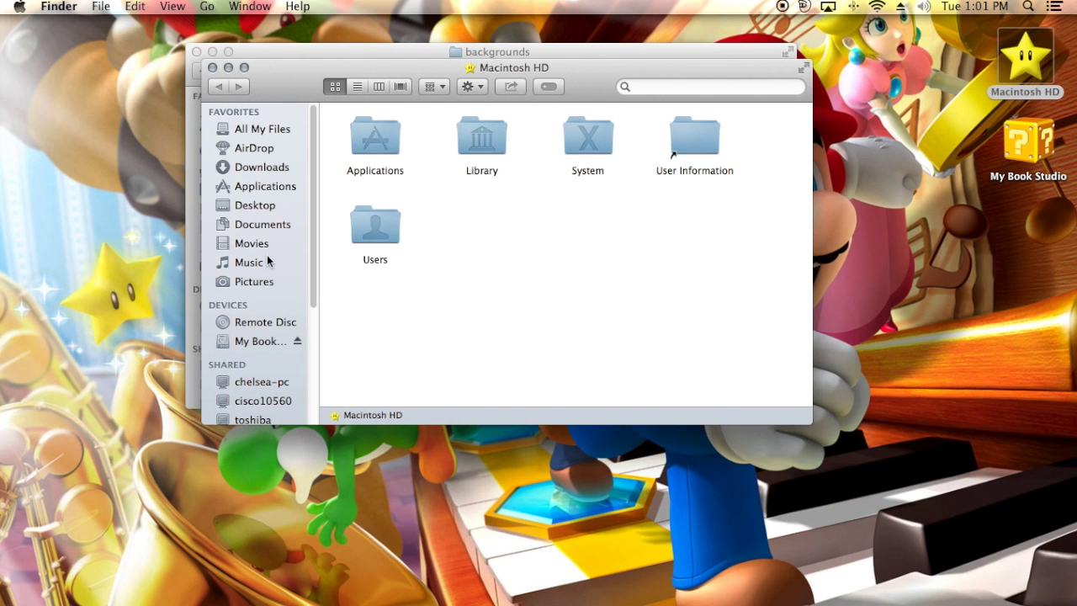
pyautogui.click(262, 224)
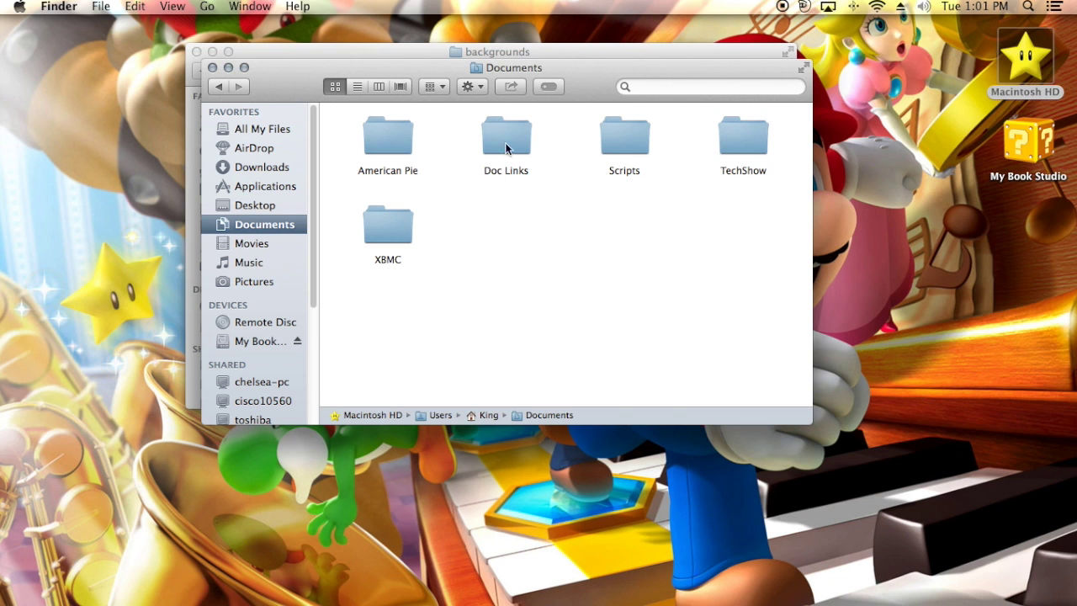
pyautogui.doubleClick(381, 220)
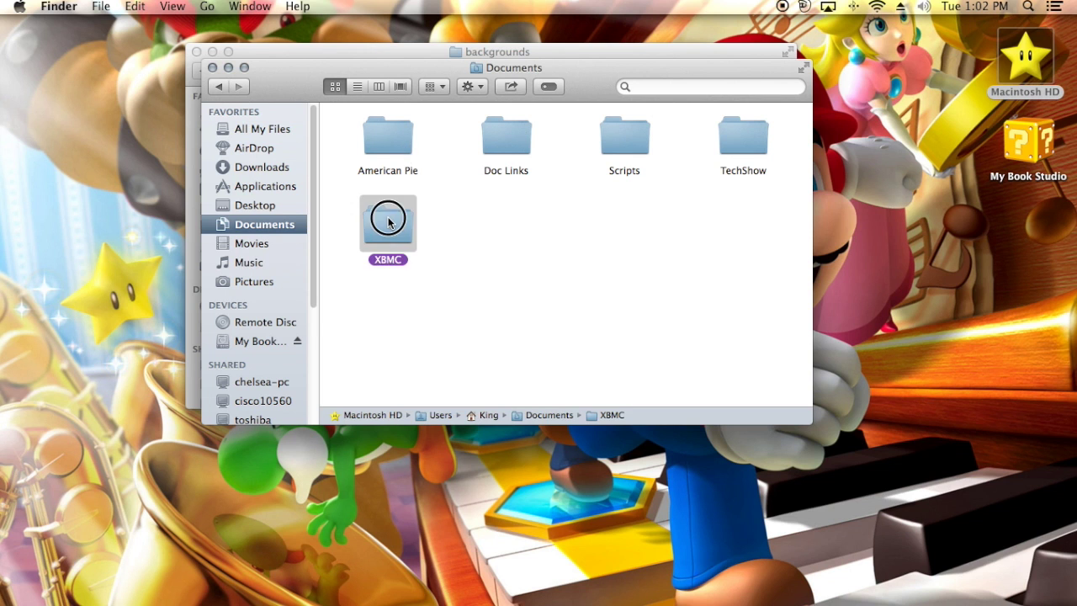
pyautogui.doubleClick(385, 144)
pyautogui.moveTo(425, 74); pyautogui.dragTo(814, 127)
pyautogui.moveTo(796, 189); pyautogui.dragTo(528, 165)
pyautogui.moveTo(585, 51); pyautogui.dragTo(499, 61)
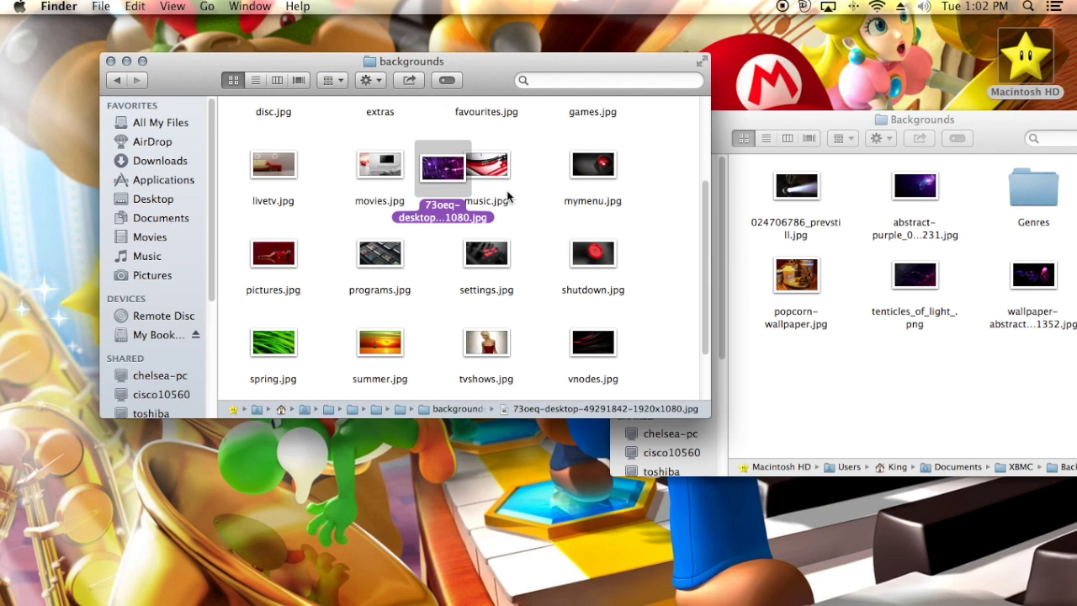
pyautogui.moveTo(446, 166); pyautogui.dragTo(442, 148)
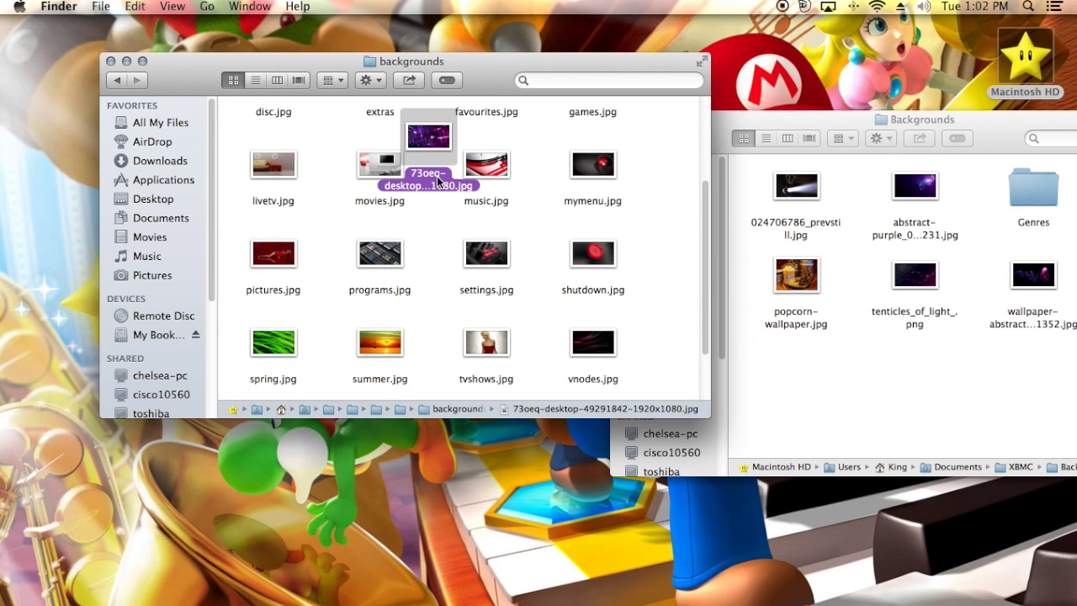
pyautogui.click(436, 181)
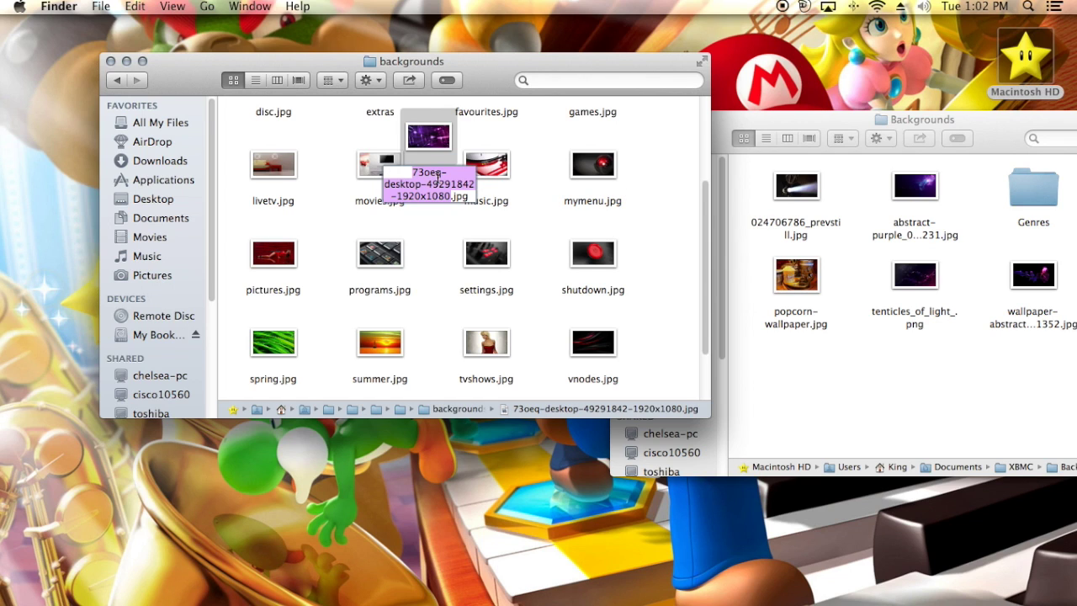
# Try naming the copy settings, dismiss the duplicate-name alert, and trash the original settings.jpg.
pyautogui.write('settings')
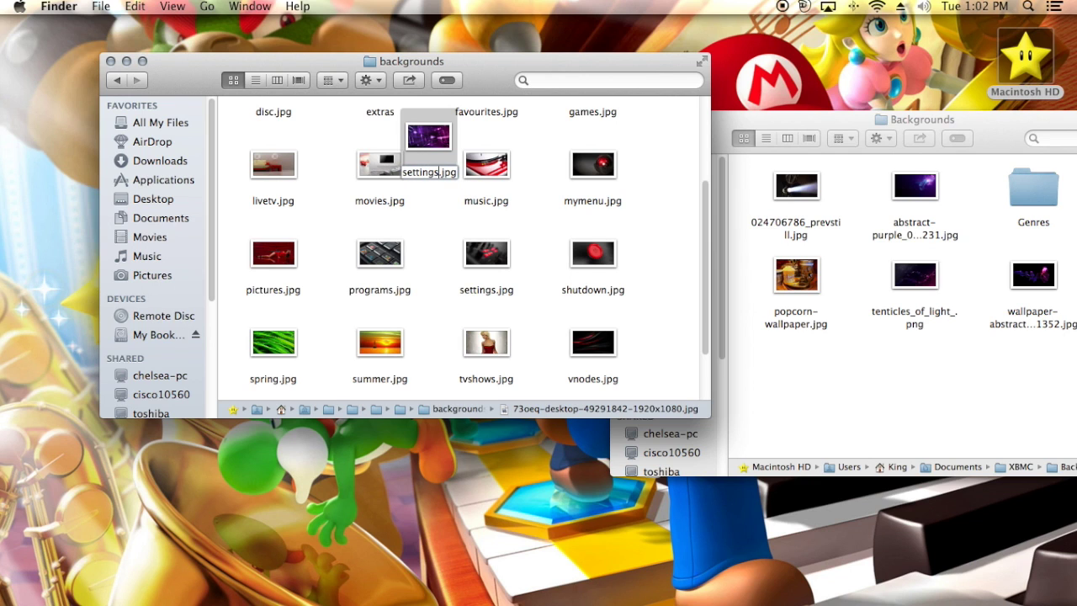
pyautogui.press('Return')
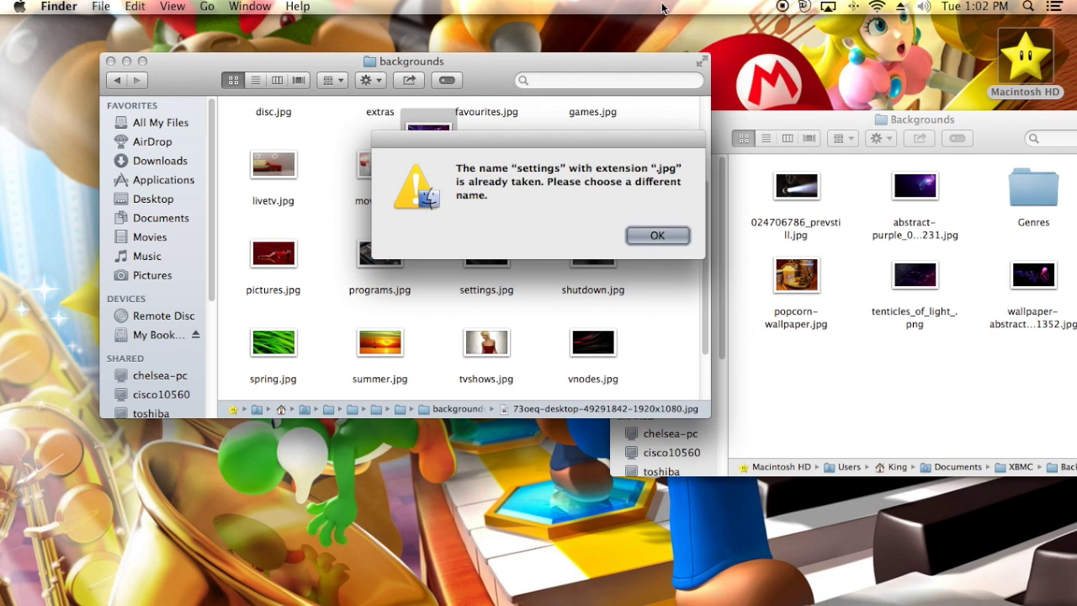
pyautogui.click(656, 237)
pyautogui.moveTo(500, 259); pyautogui.dragTo(860, 551)
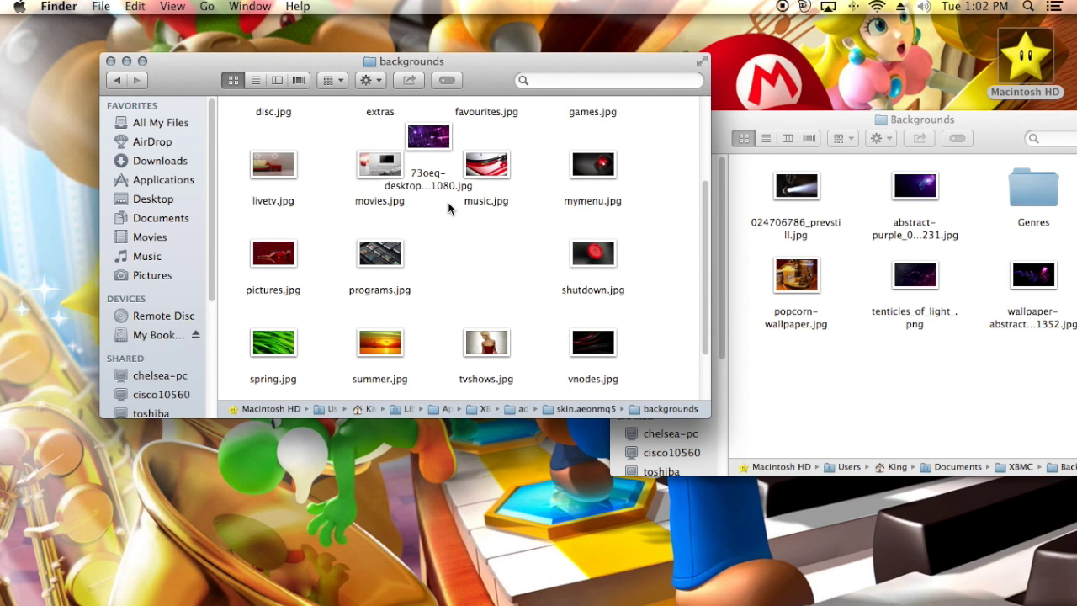
# Rename the purple wallpaper to settings.jpg and move it into the empty slot.
pyautogui.click(429, 178)
pyautogui.press('Return')
pyautogui.write('settings')
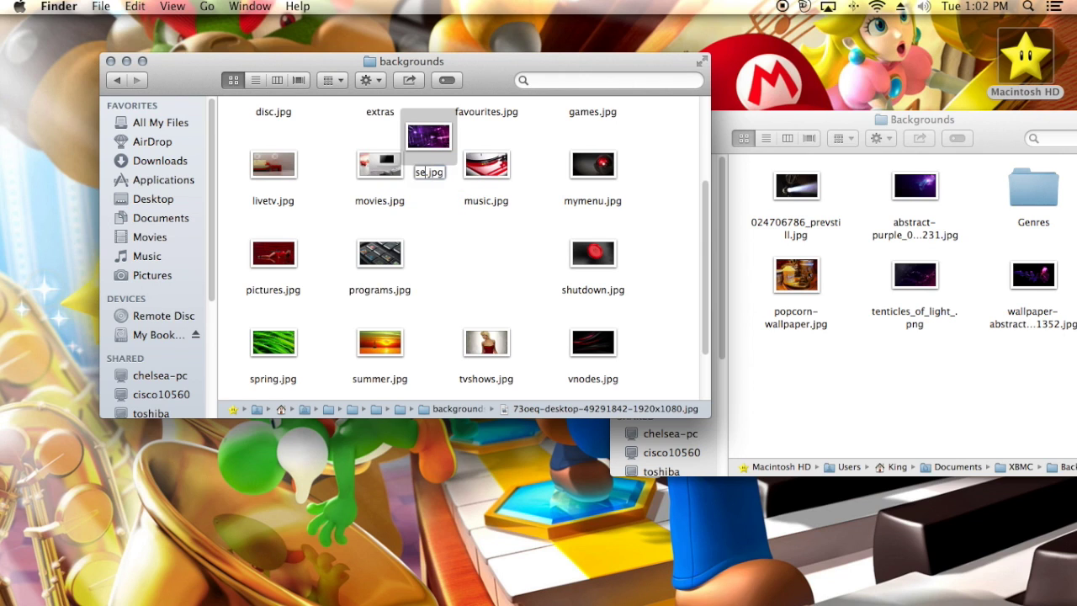
pyautogui.press('Return')
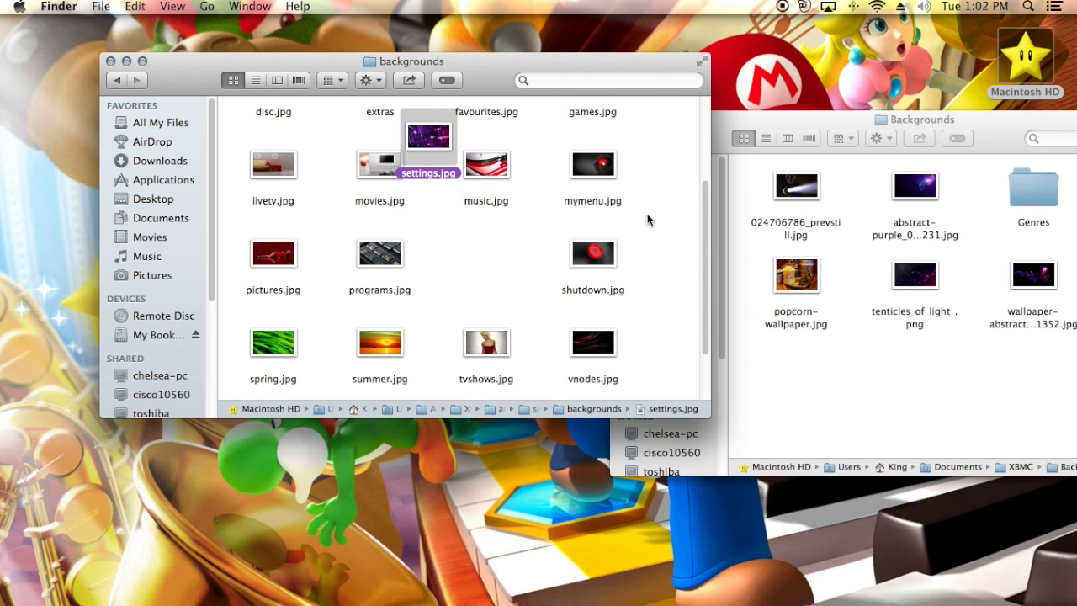
pyautogui.moveTo(430, 139); pyautogui.dragTo(493, 257)
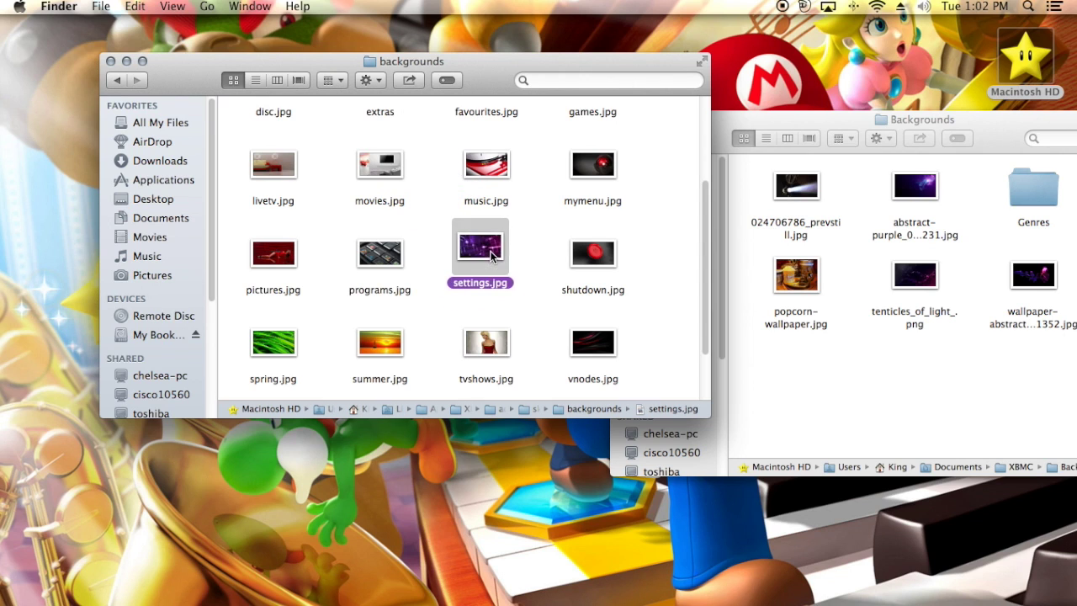
pyautogui.click(531, 220)
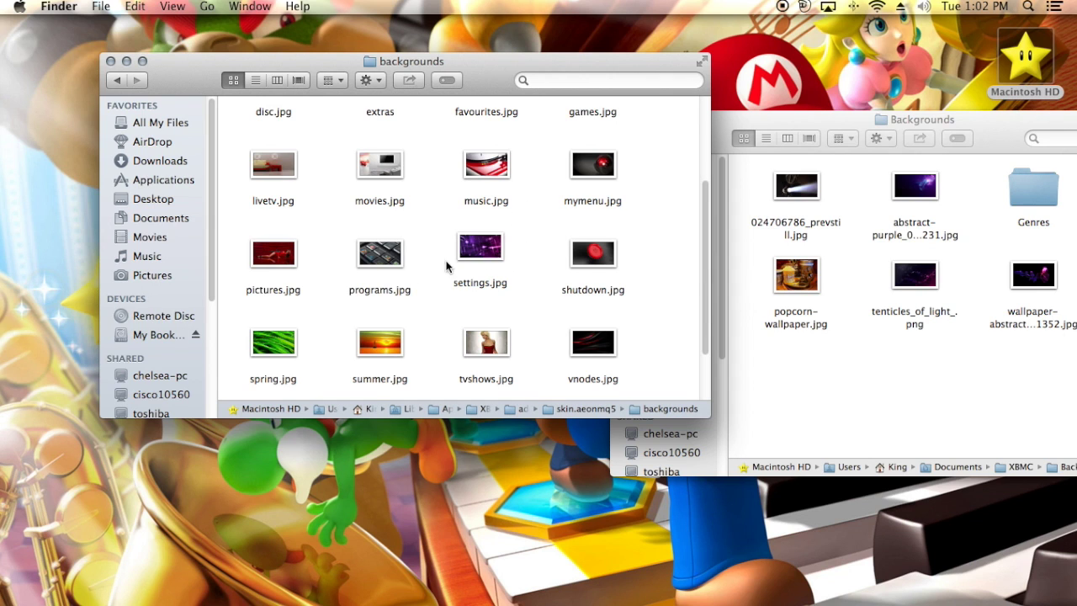
# Arrange the backgrounds folder by Name and scroll through its files.
pyautogui.rightClick(514, 239)
pyautogui.moveTo(570, 357)
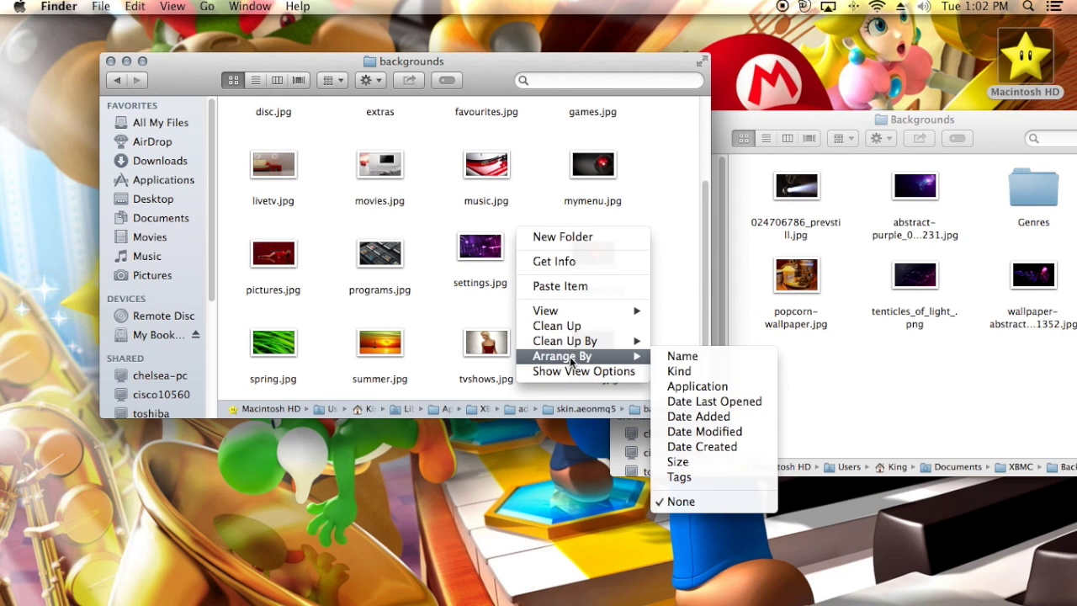
pyautogui.click(734, 351)
pyautogui.scroll(-5, 477, 306)
pyautogui.scroll(5, 478, 306)
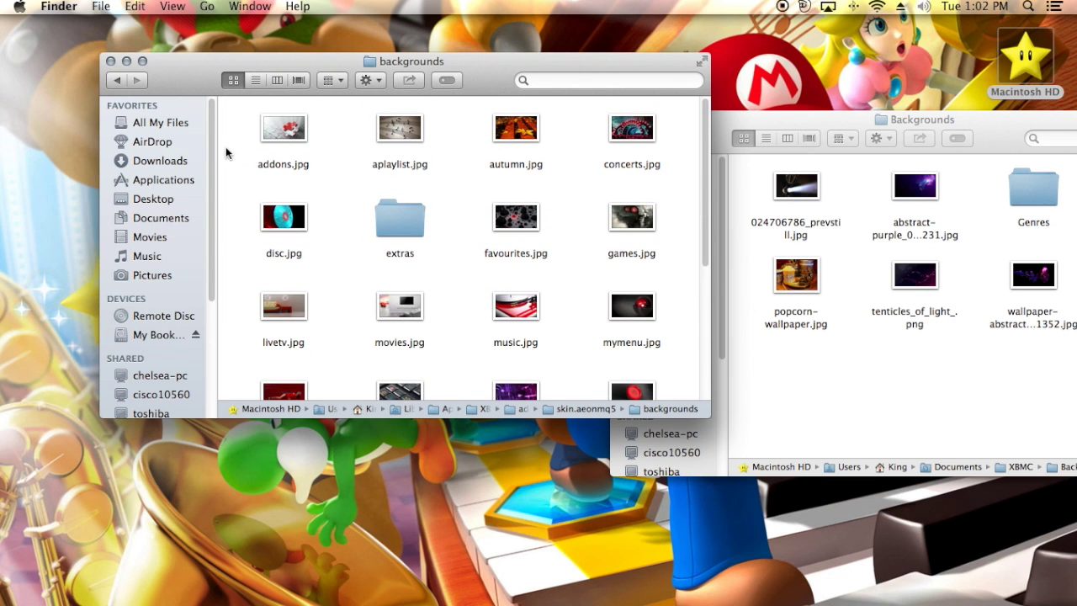
pyautogui.scroll(-5, 413, 351)
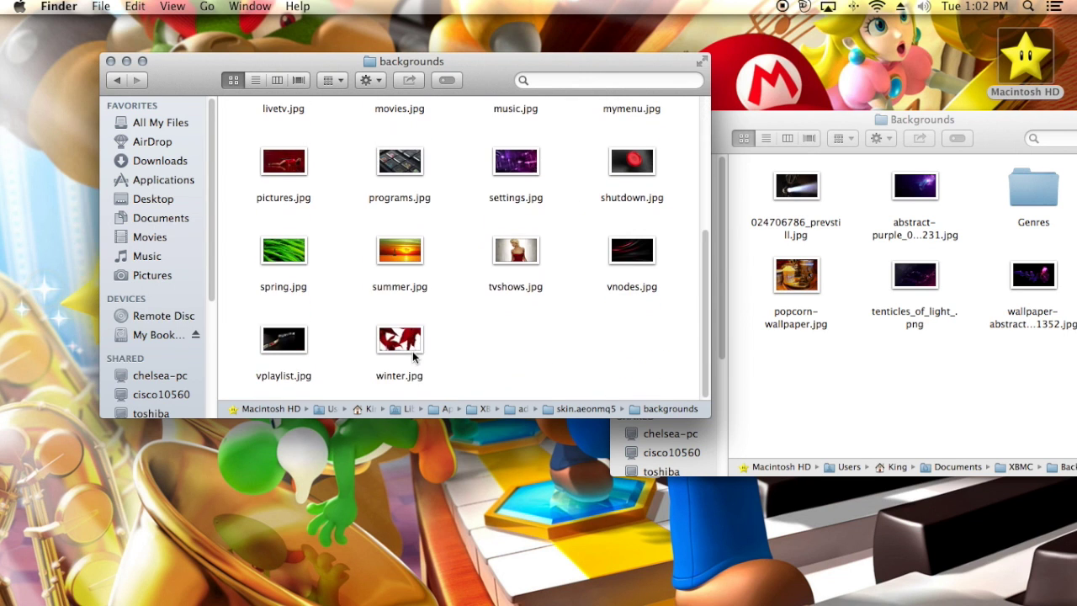
pyautogui.scroll(5, 467, 264)
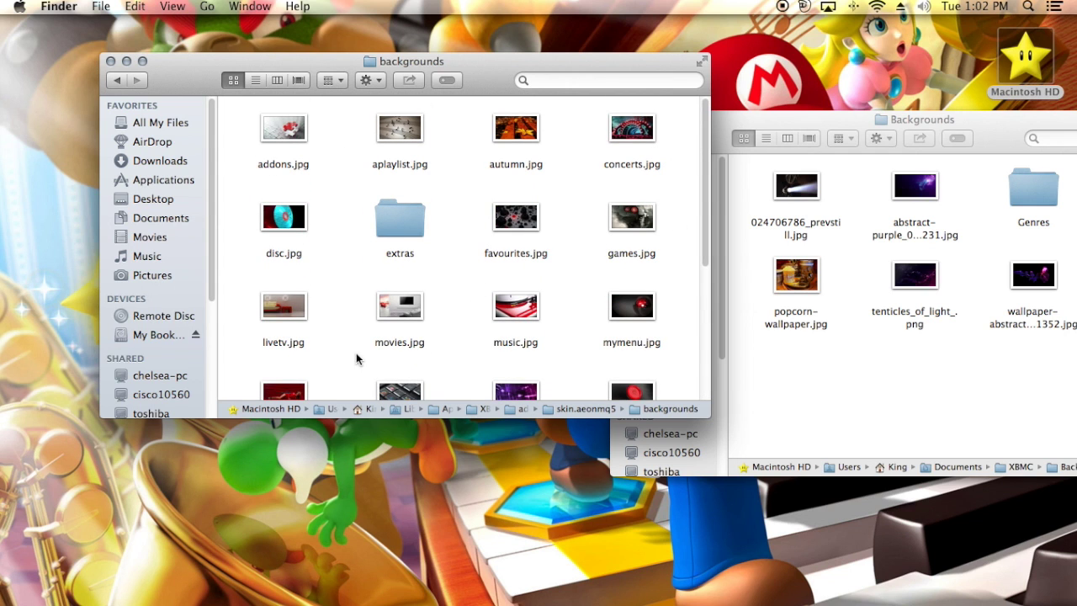
pyautogui.scroll(-5, 356, 353)
pyautogui.scroll(2, 370, 350)
pyautogui.scroll(4, 436, 170)
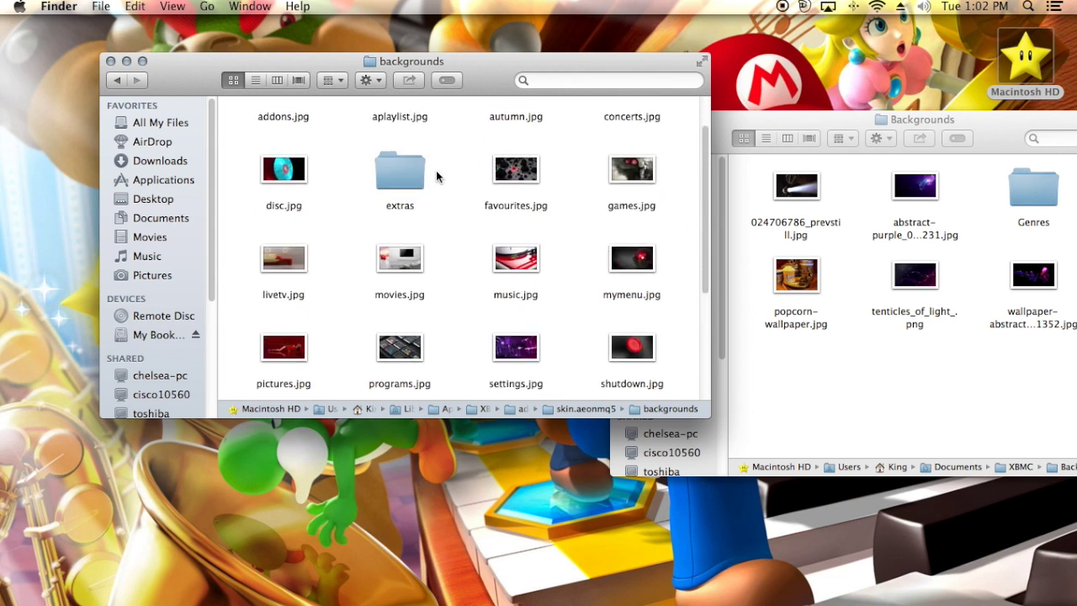
# Open the extras subfolder and scroll through its settings wallpapers.
pyautogui.doubleClick(392, 222)
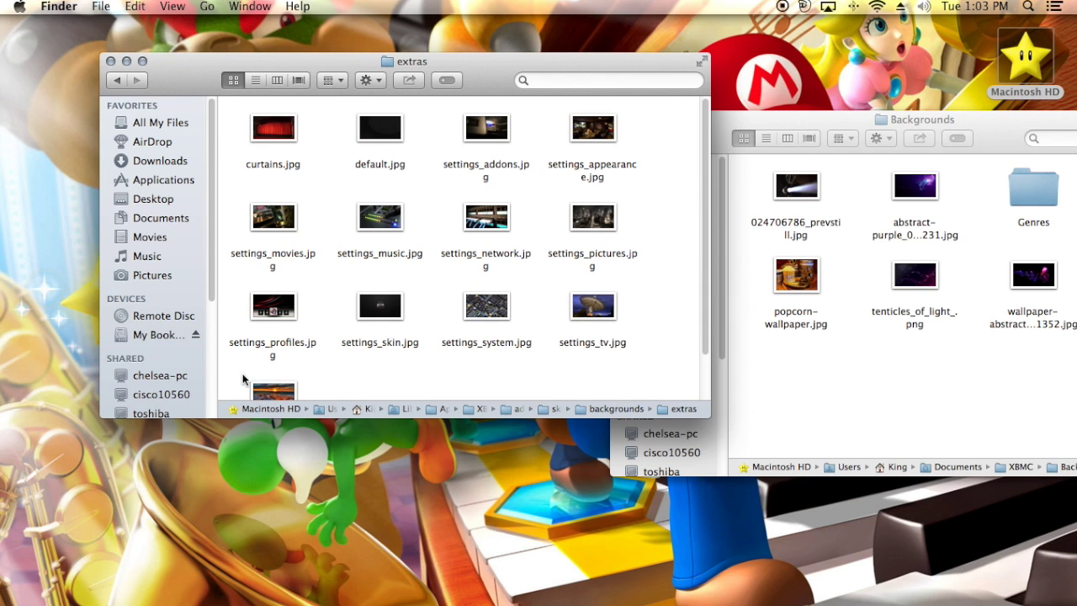
pyautogui.scroll(-2, 406, 312)
pyautogui.scroll(2, 409, 312)
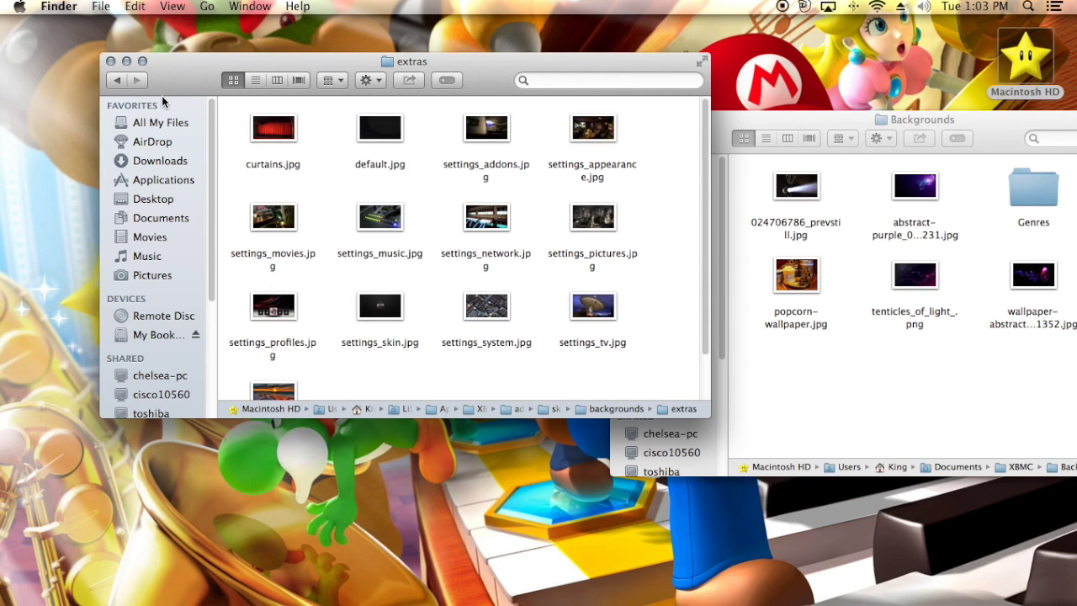
# Go back to addons and open skin.aeon.nox.5's backgrounds folder, selecting its six images.
pyautogui.click(115, 83)
pyautogui.click(116, 84)
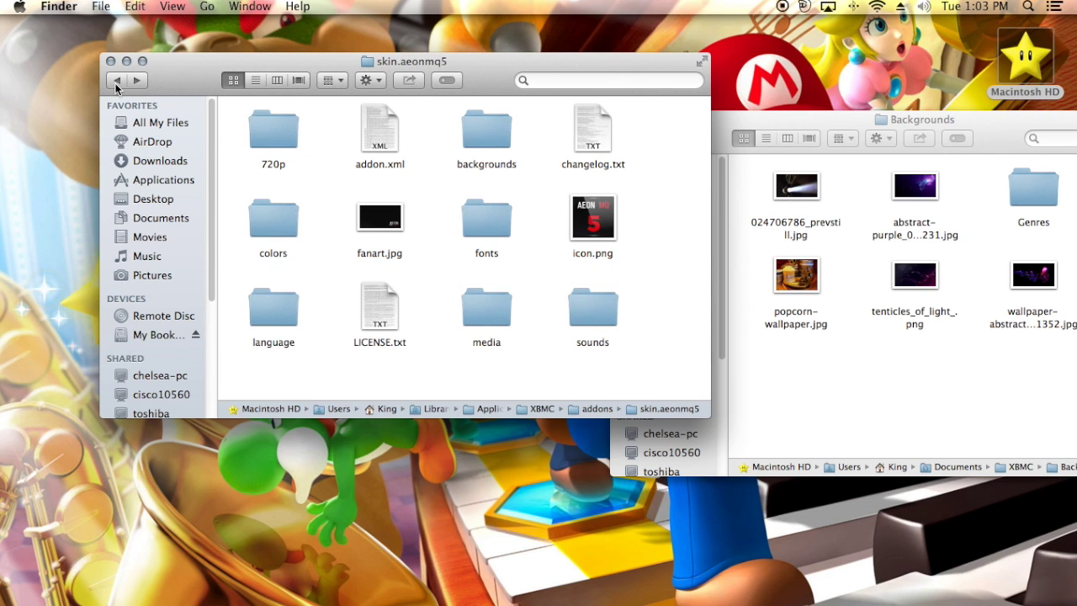
pyautogui.click(116, 84)
pyautogui.doubleClick(274, 271)
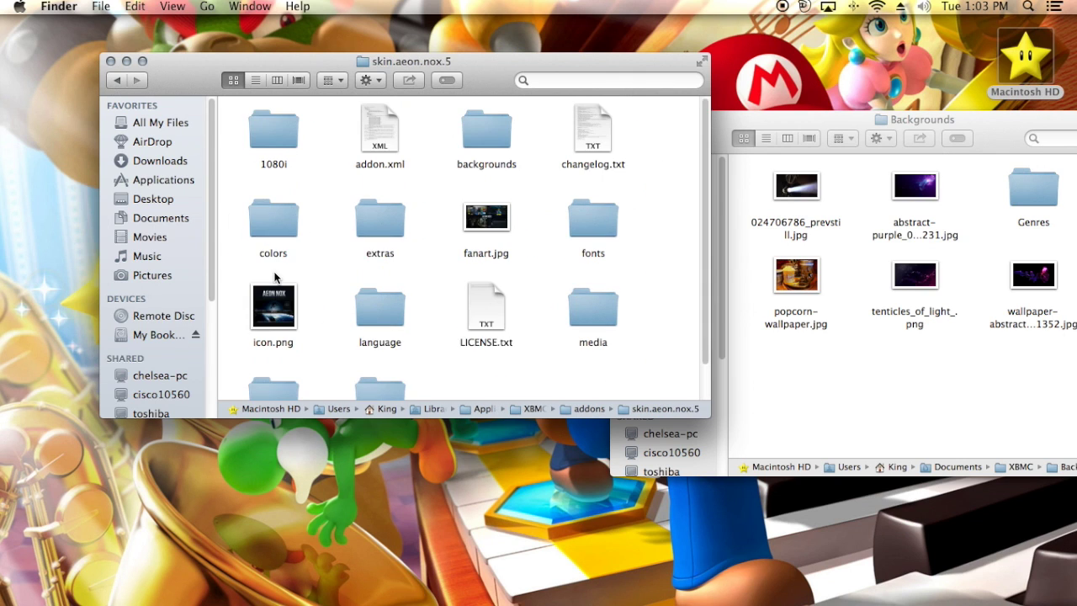
pyautogui.doubleClick(497, 127)
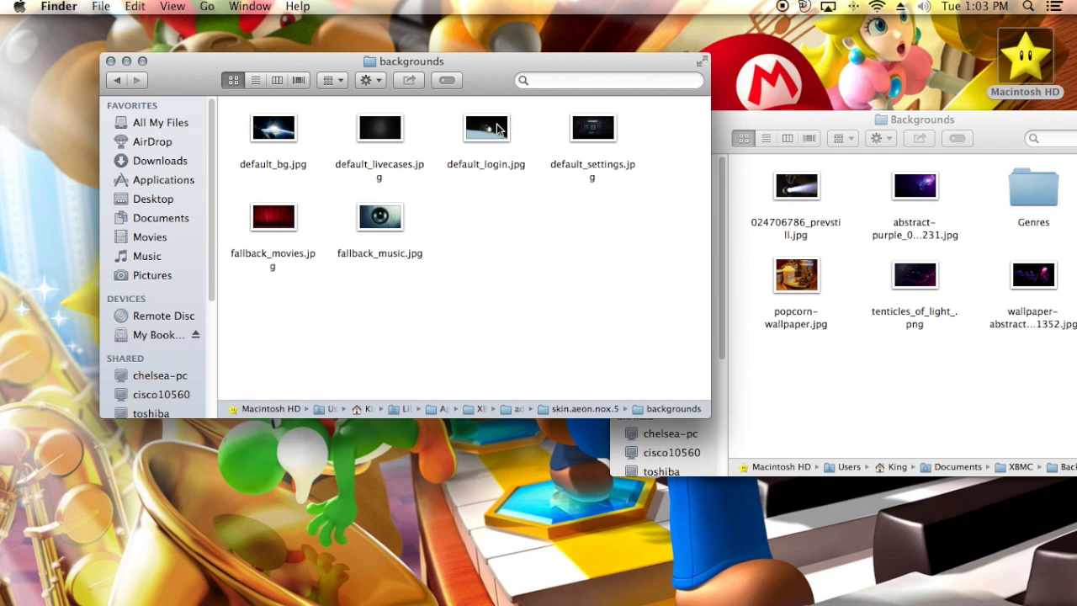
pyautogui.moveTo(629, 106); pyautogui.dragTo(229, 268)
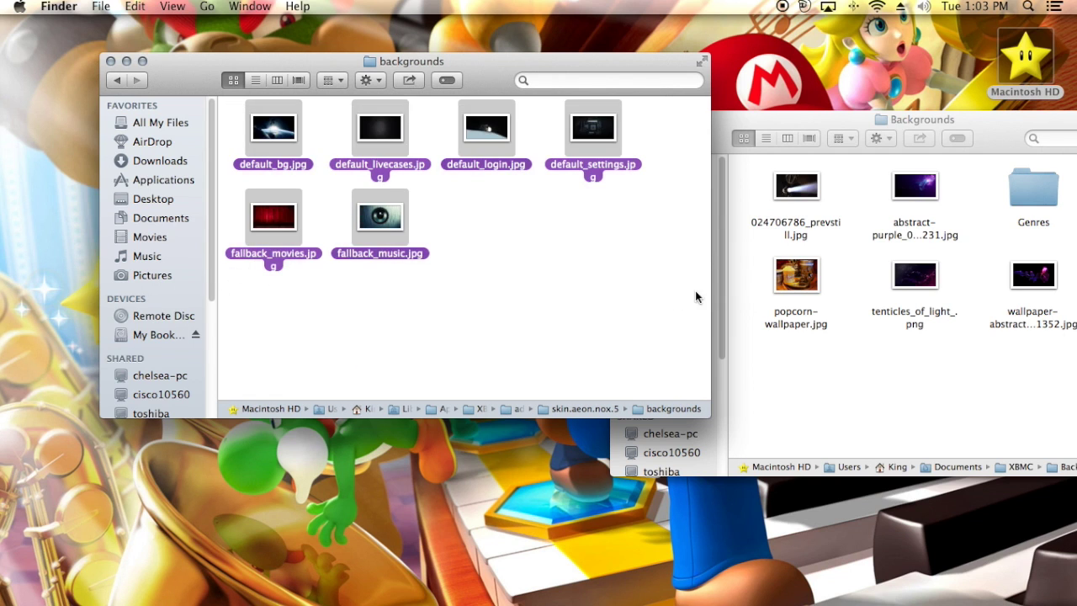
pyautogui.click(692, 295)
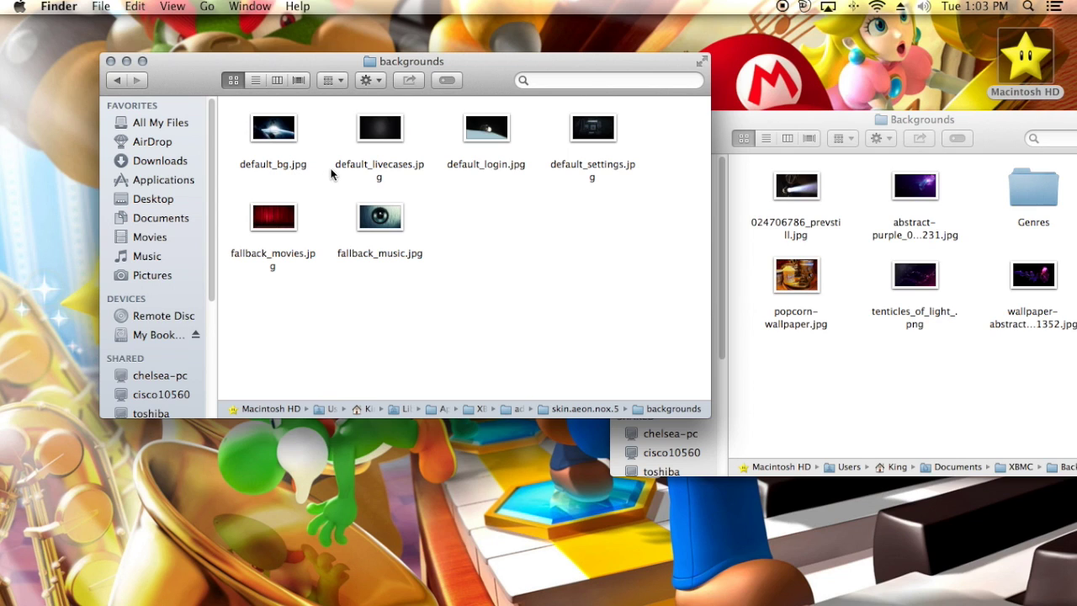
# Inspect fallback_movies.jpg, fallback_music.jpg, default_livecases.jpg and default_login.jpg one by one.
pyautogui.click(286, 254)
pyautogui.click(425, 250)
pyautogui.click(393, 220)
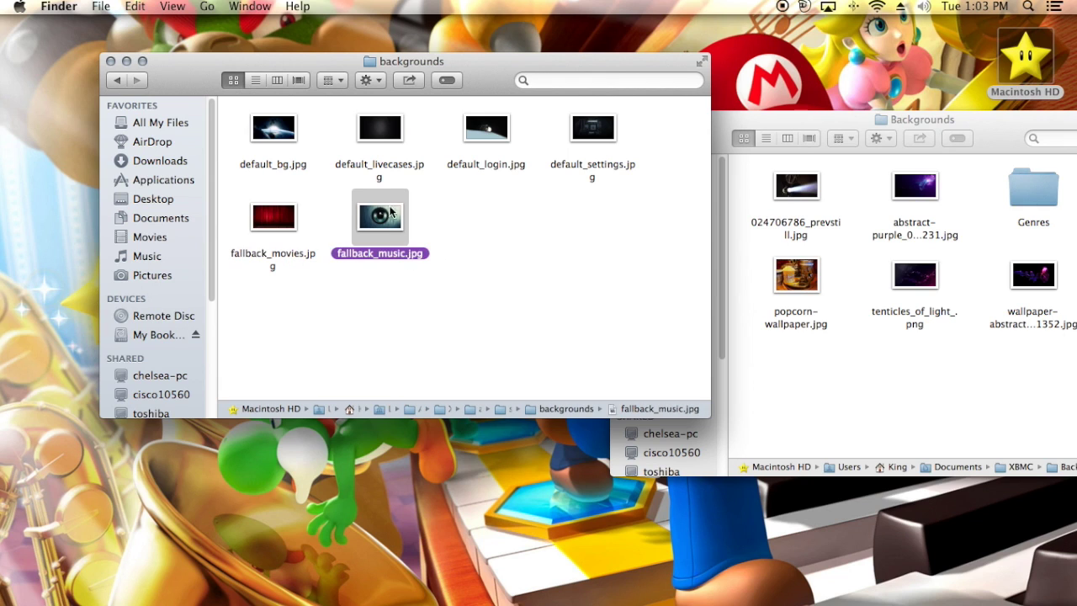
pyautogui.click(392, 173)
pyautogui.click(493, 174)
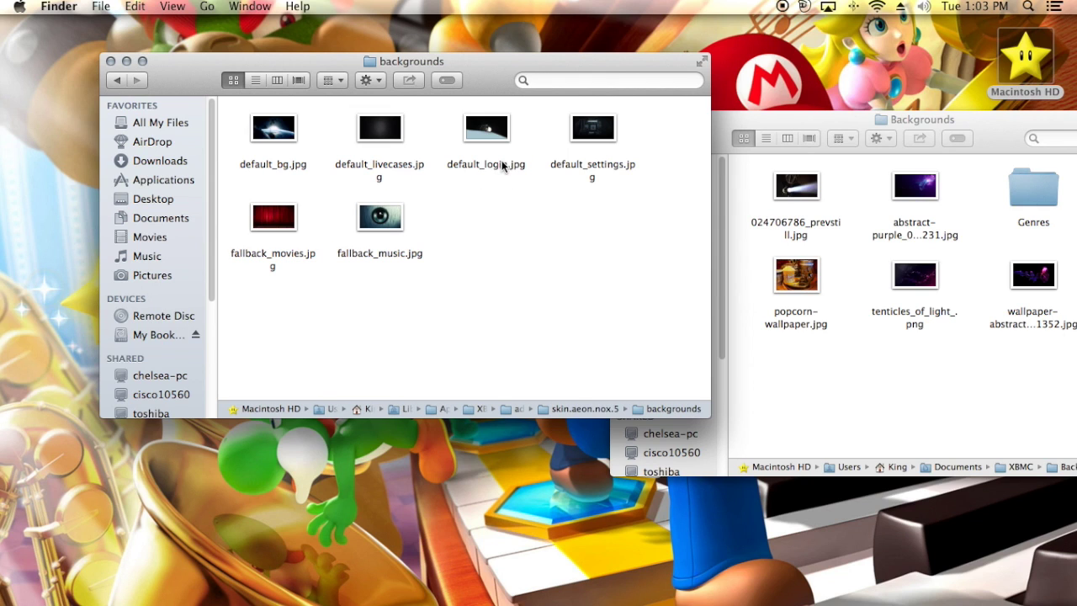
pyautogui.click(498, 166)
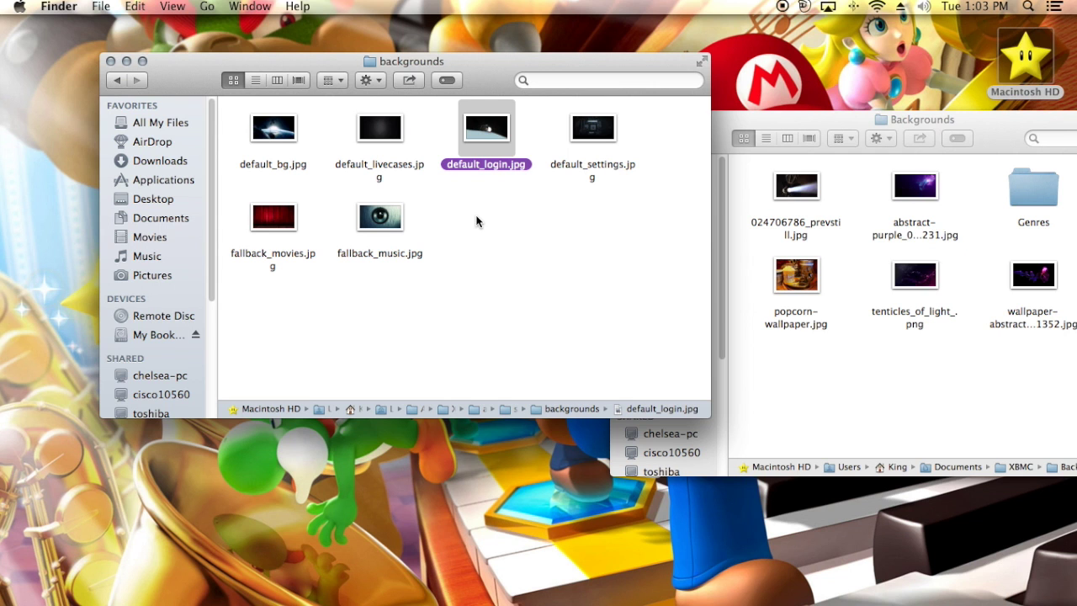
pyautogui.moveTo(282, 64)
pyautogui.mouseDown()
pyautogui.moveTo(324, 80)
pyautogui.moveTo(269, 60)
pyautogui.moveTo(284, 69)
pyautogui.mouseUp()
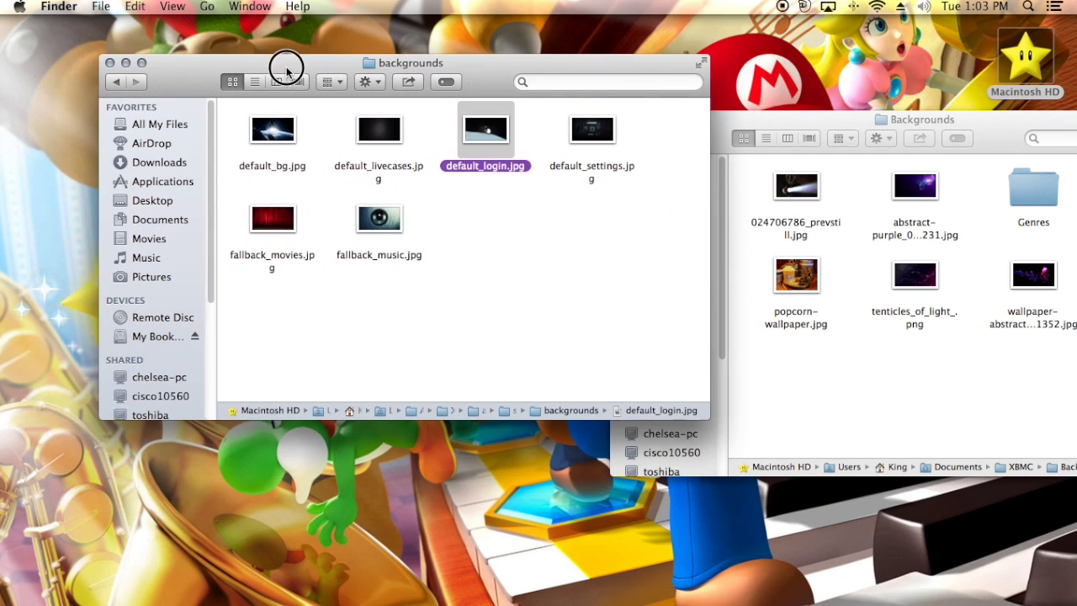
# Look through skin.transparency's backgrounds folder, then return to the addons folder.
pyautogui.click(115, 82)
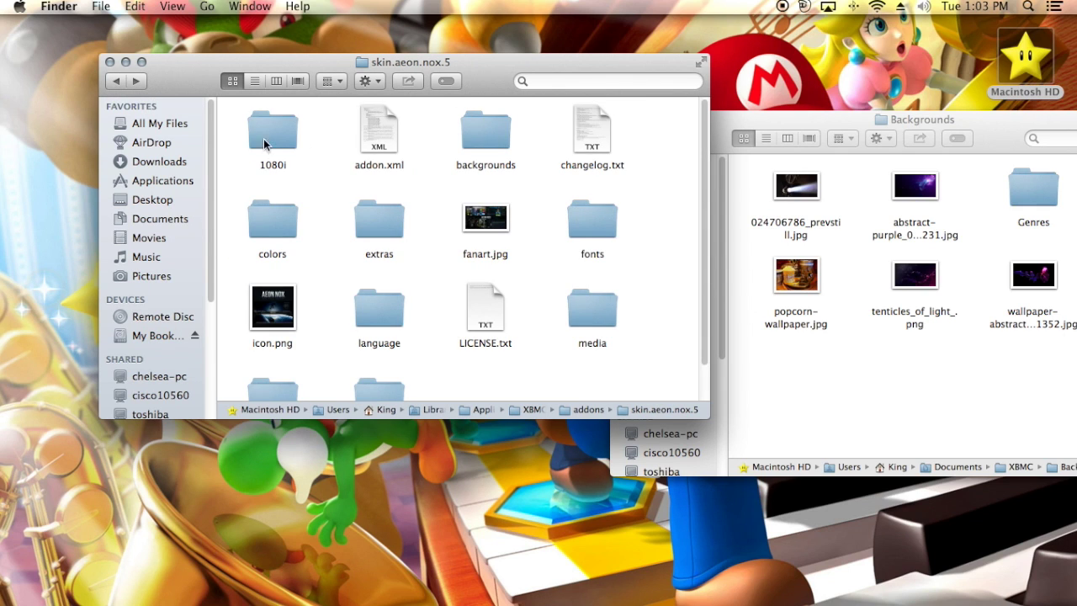
pyautogui.click(114, 82)
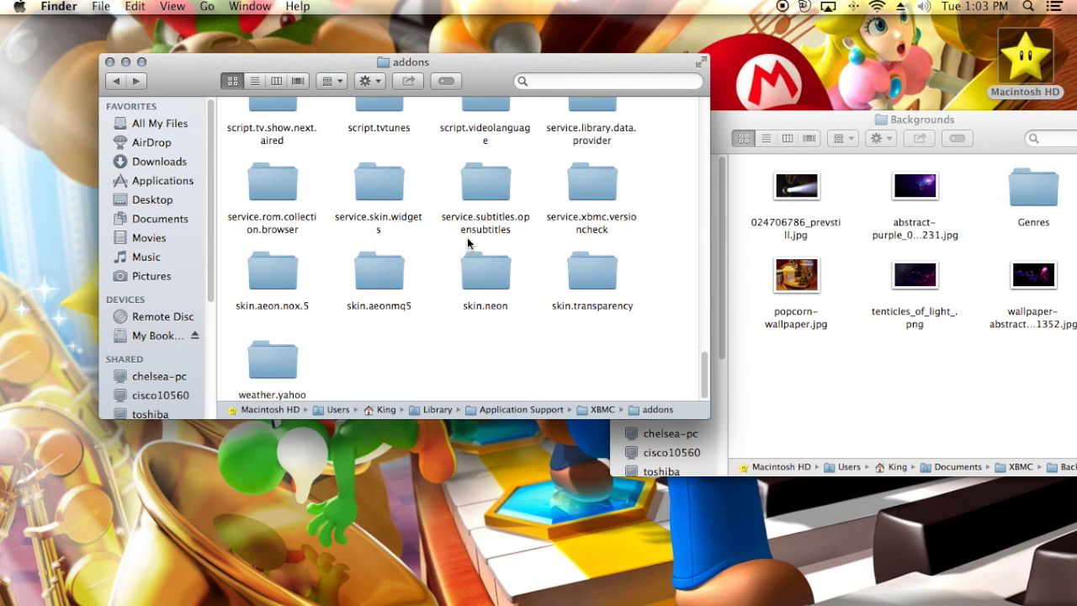
pyautogui.doubleClick(601, 264)
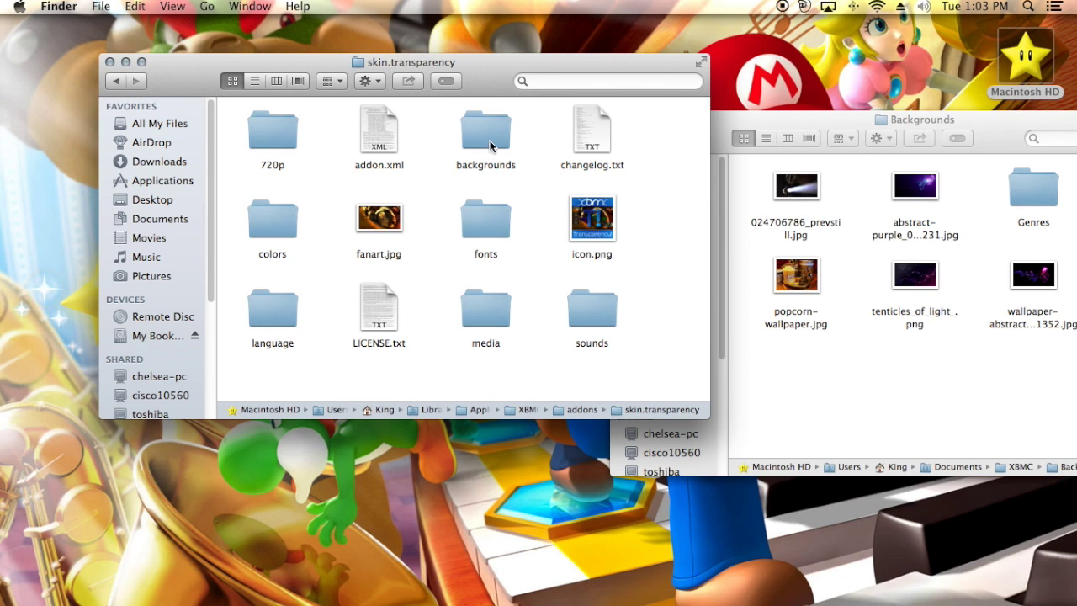
pyautogui.doubleClick(488, 139)
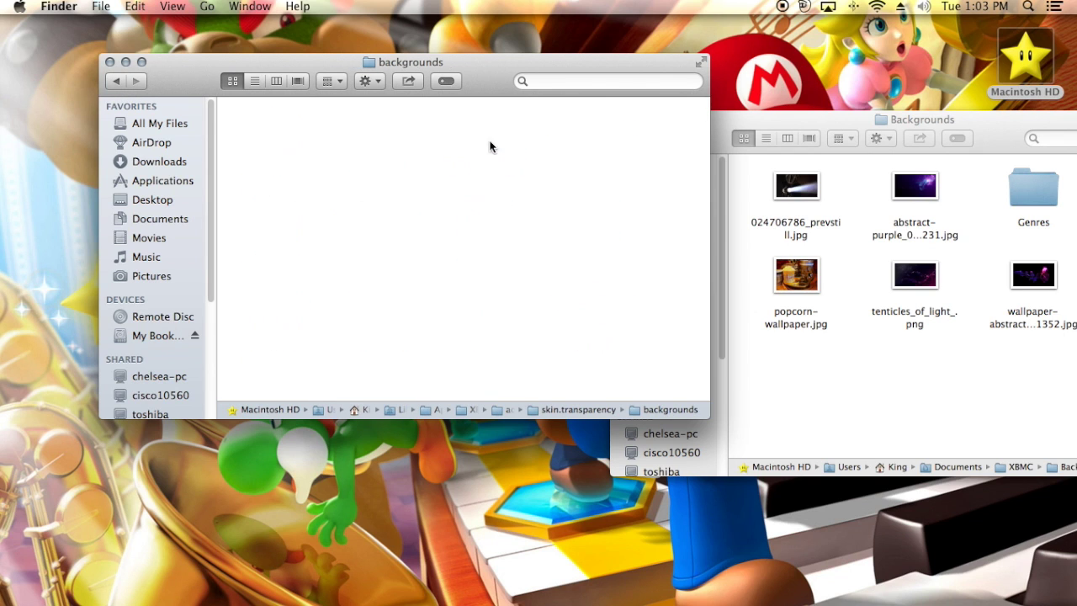
pyautogui.click(116, 82)
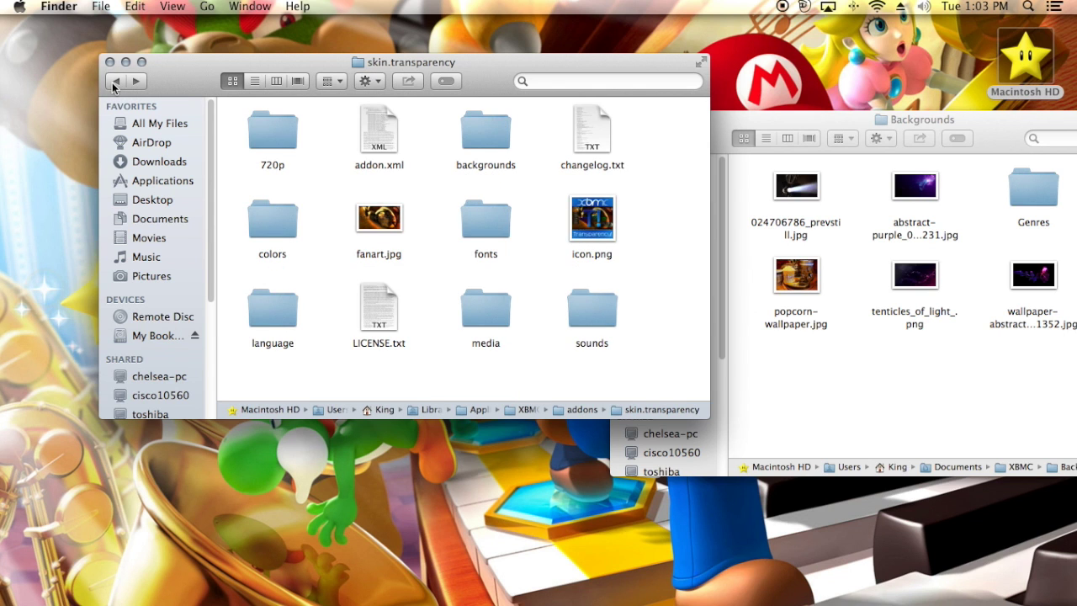
pyautogui.click(116, 82)
# Close the skin folders window, enlarge Backgrounds, quit XBMC from the Dock, and close Backgrounds.
pyautogui.click(109, 61)
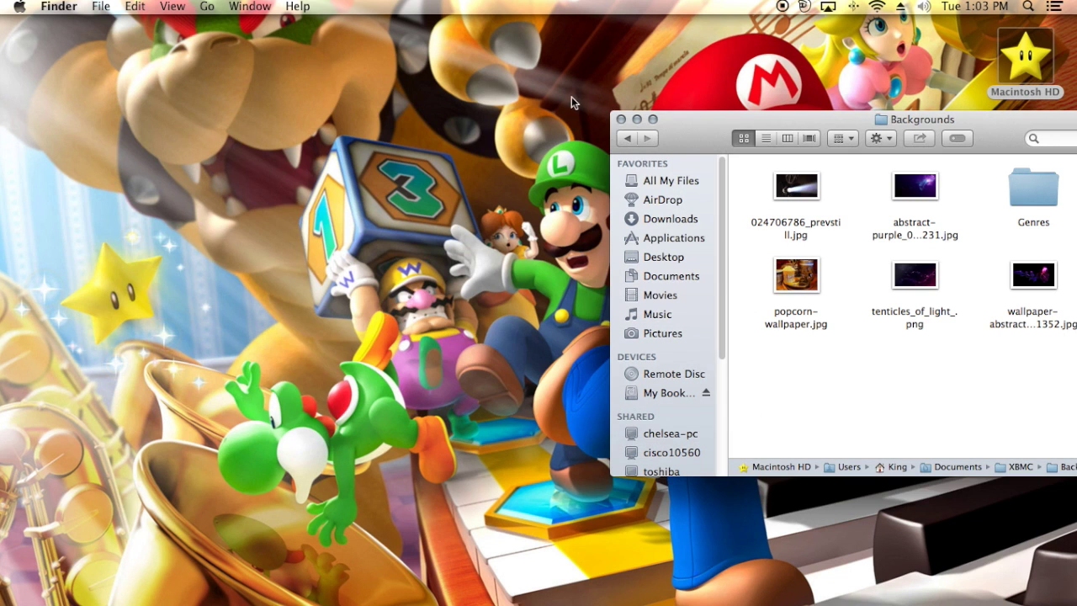
pyautogui.click(652, 120)
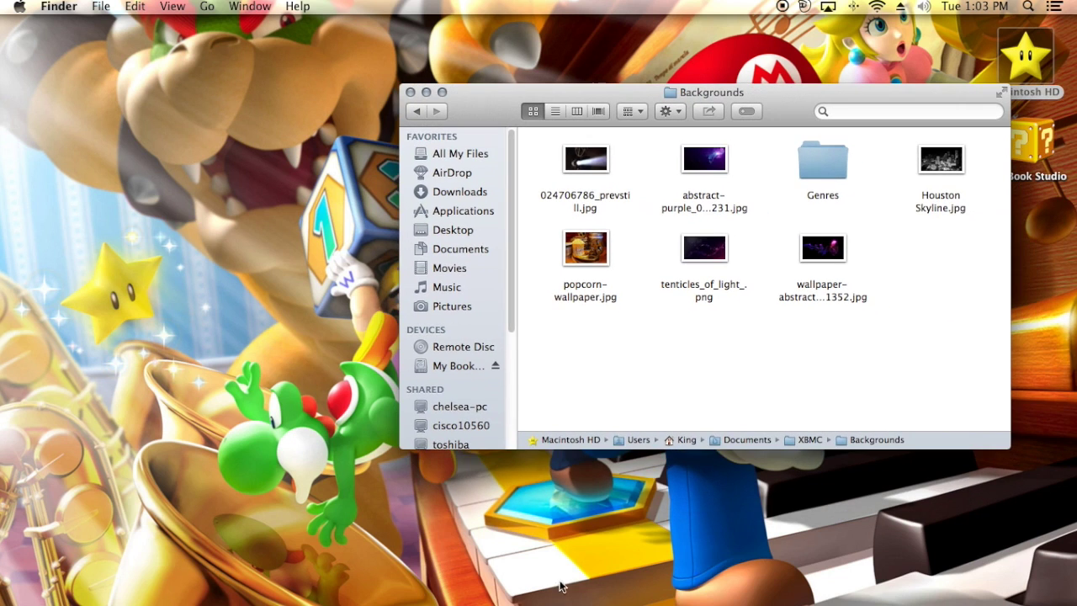
pyautogui.rightClick(627, 505)
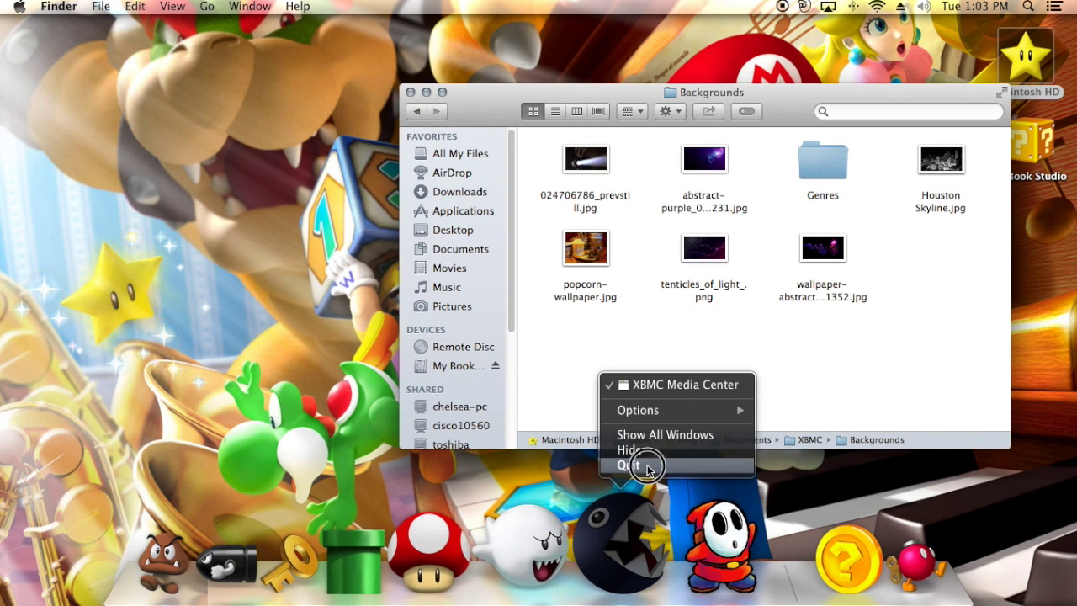
pyautogui.click(633, 465)
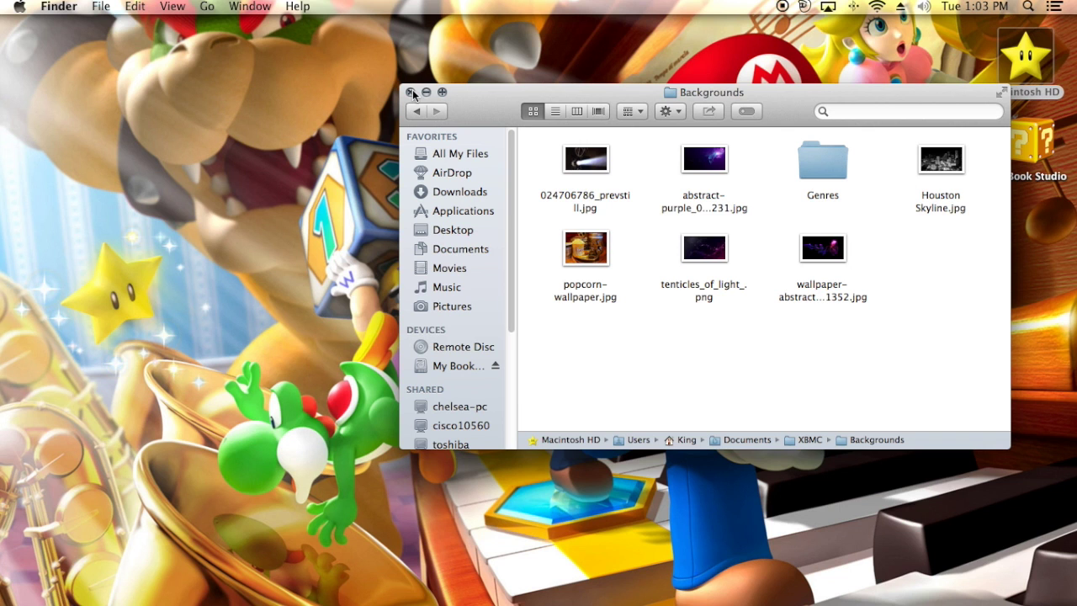
pyautogui.click(411, 91)
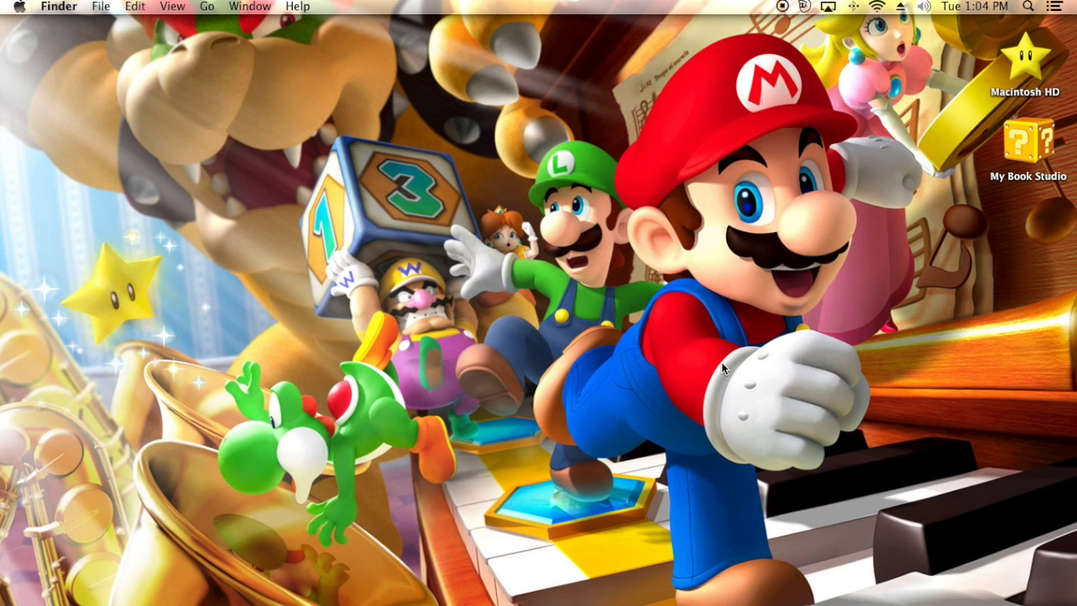
# Relaunch XBMC and move through the home menu past Video Node and Add-ons to preview the new wallpapers.
pyautogui.click(606, 536)
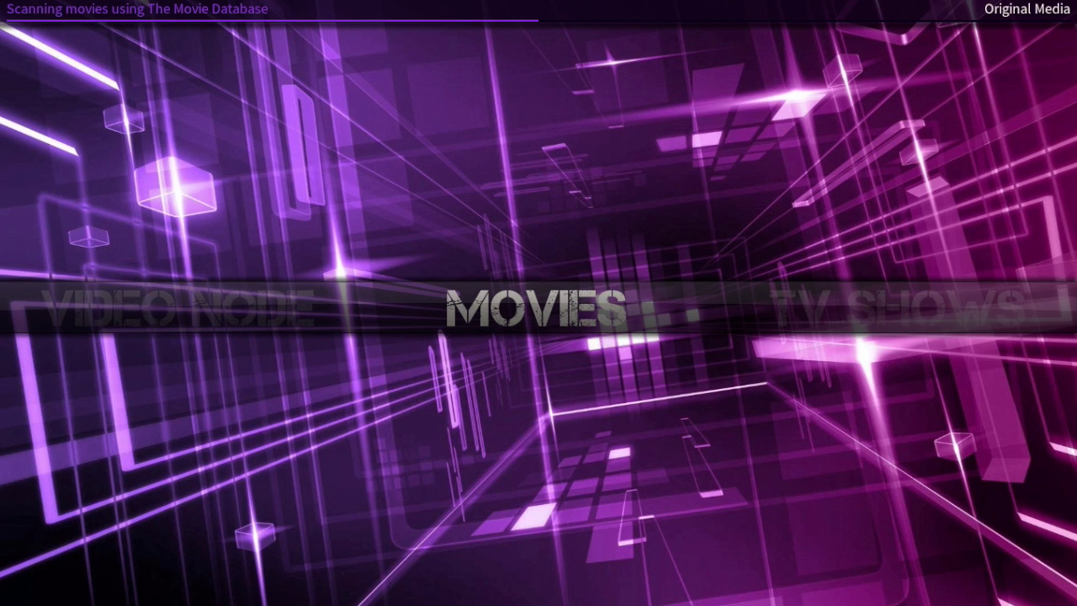
pyautogui.press('Left')
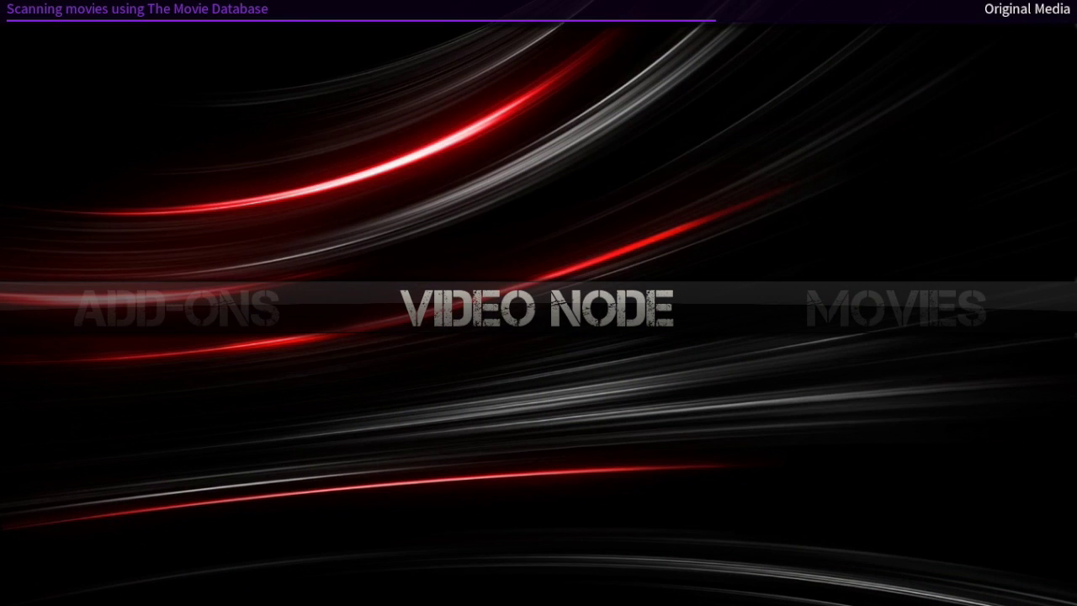
pyautogui.press('Left')
pyautogui.press('Left')
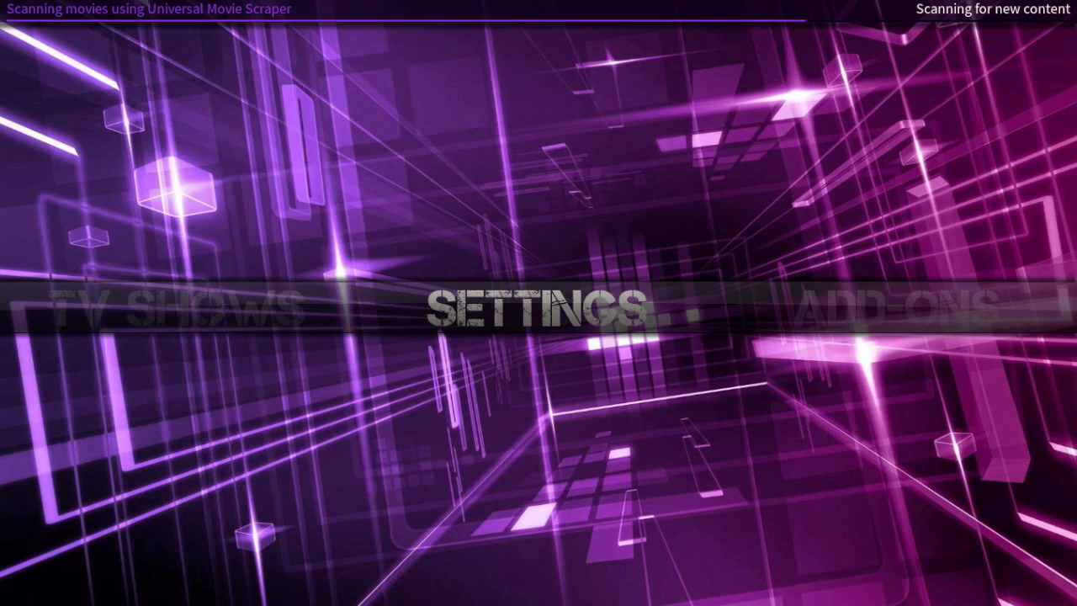
# Open the Appearance settings to confirm the Aeon MQ 5 skin, then back out of them.
pyautogui.press('Return')
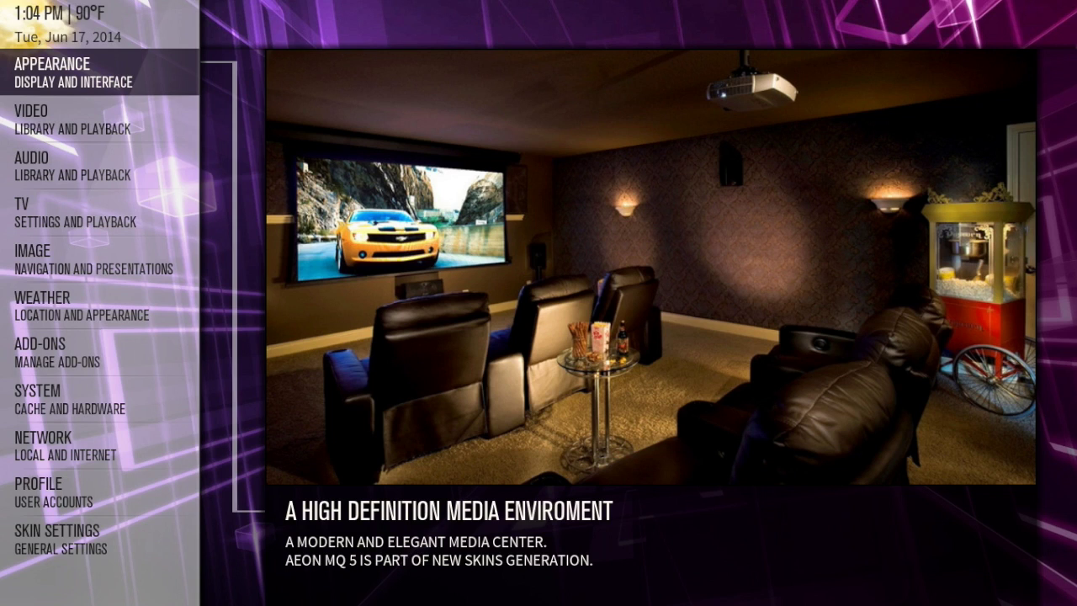
pyautogui.press('Return')
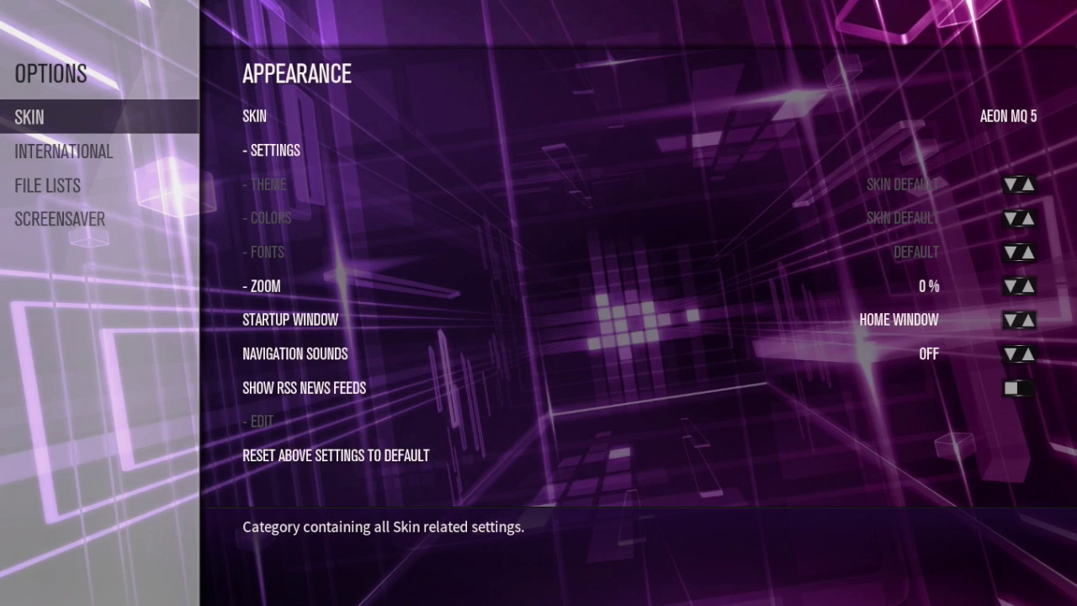
pyautogui.press('Escape')
pyautogui.press('Escape')
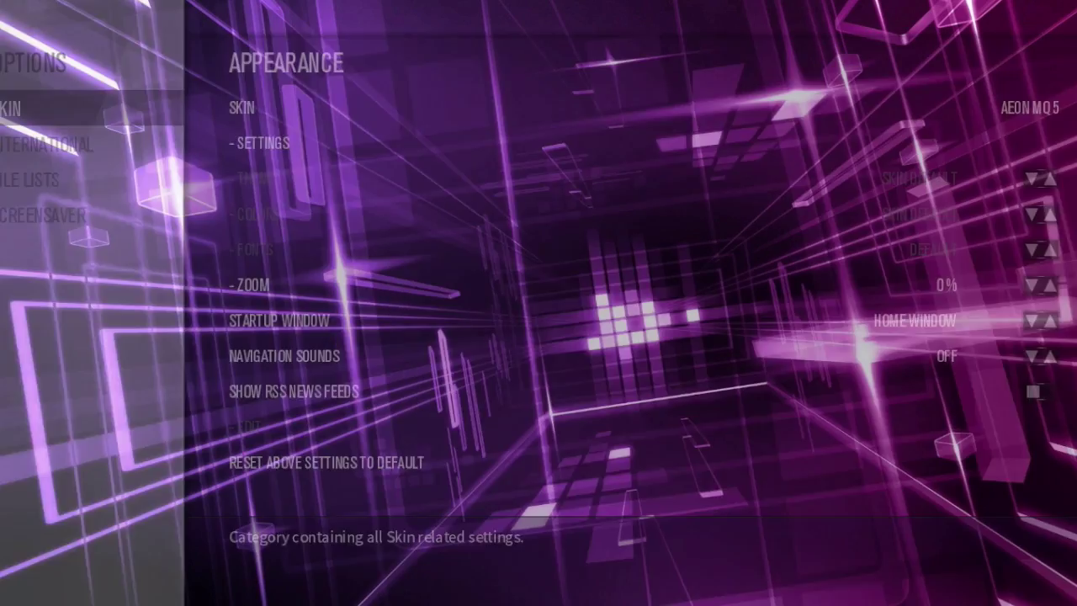